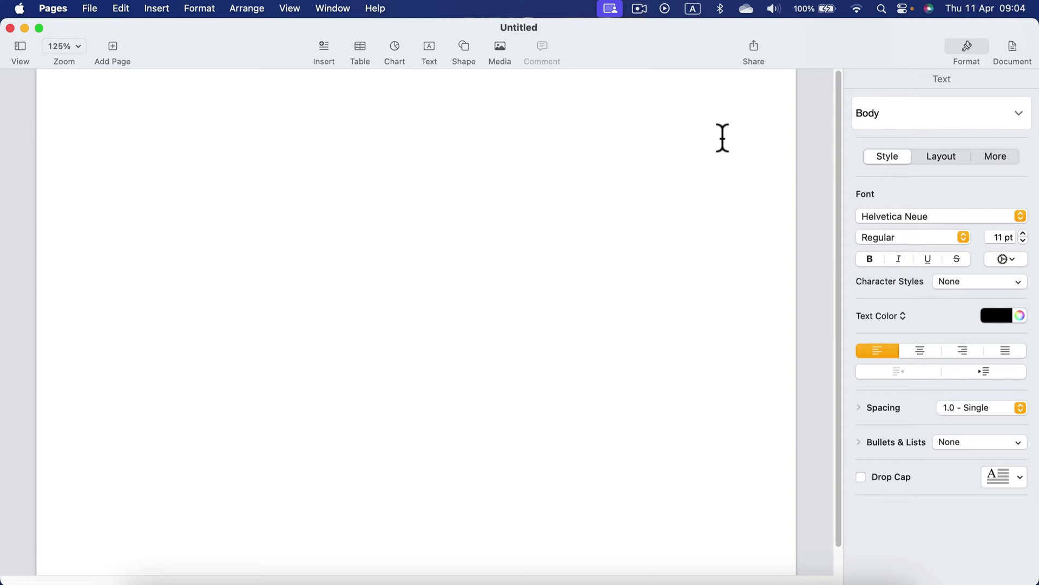
Insert a plain table and widen it from 4 to 7 columns, keeping 5 rows.
{"action": "left_click", "coordinate": [360, 54]}
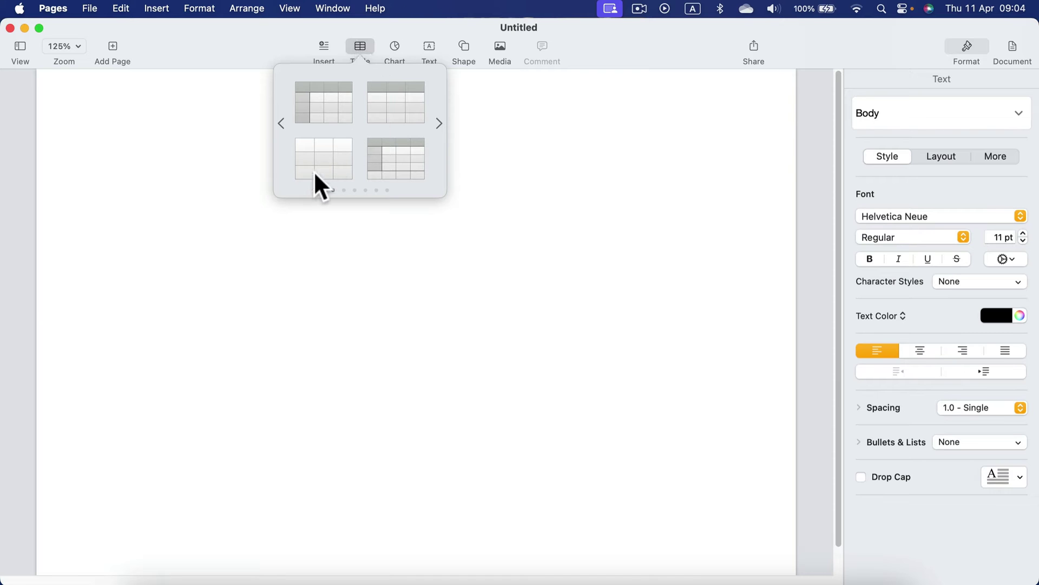
{"action": "left_click", "coordinate": [321, 157]}
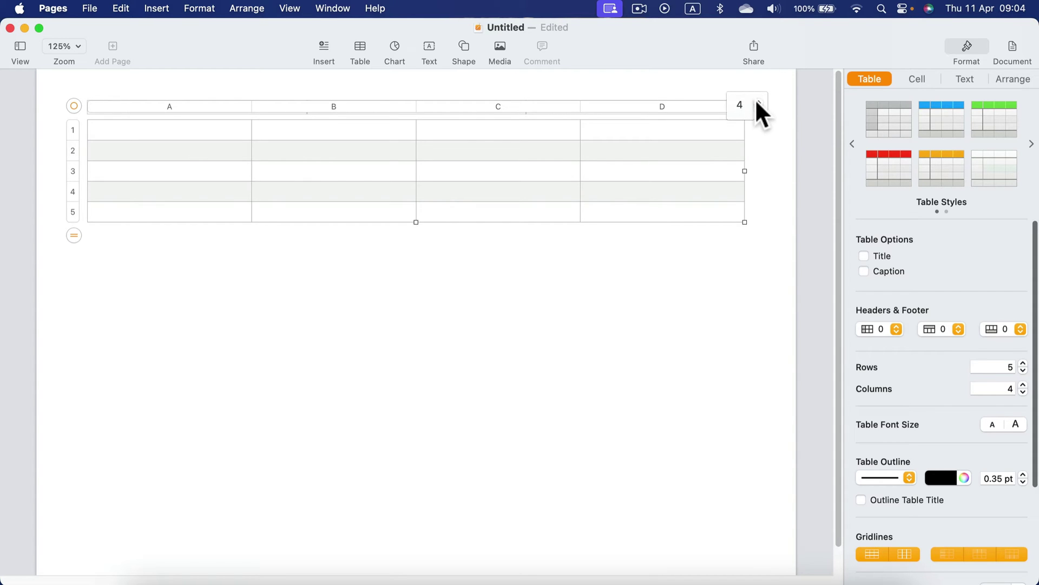
{"action": "left_click", "coordinate": [759, 101]}
{"action": "left_click", "coordinate": [758, 101]}
{"action": "left_click", "coordinate": [758, 101]}
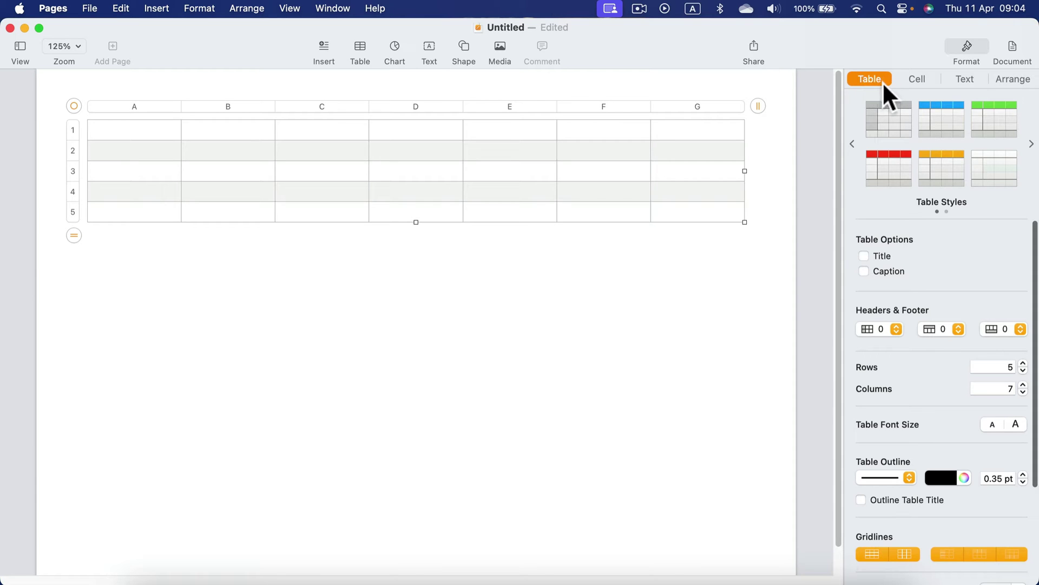
Show the table title and replace 'Table 1' with 'April 2024'.
{"action": "left_click", "coordinate": [863, 255]}
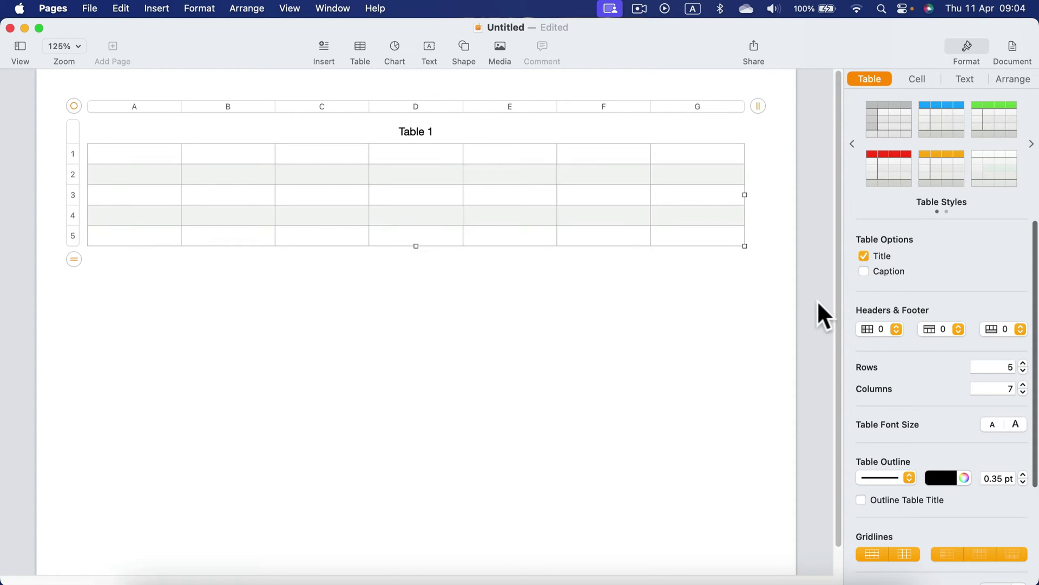
{"action": "left_click", "coordinate": [424, 132]}
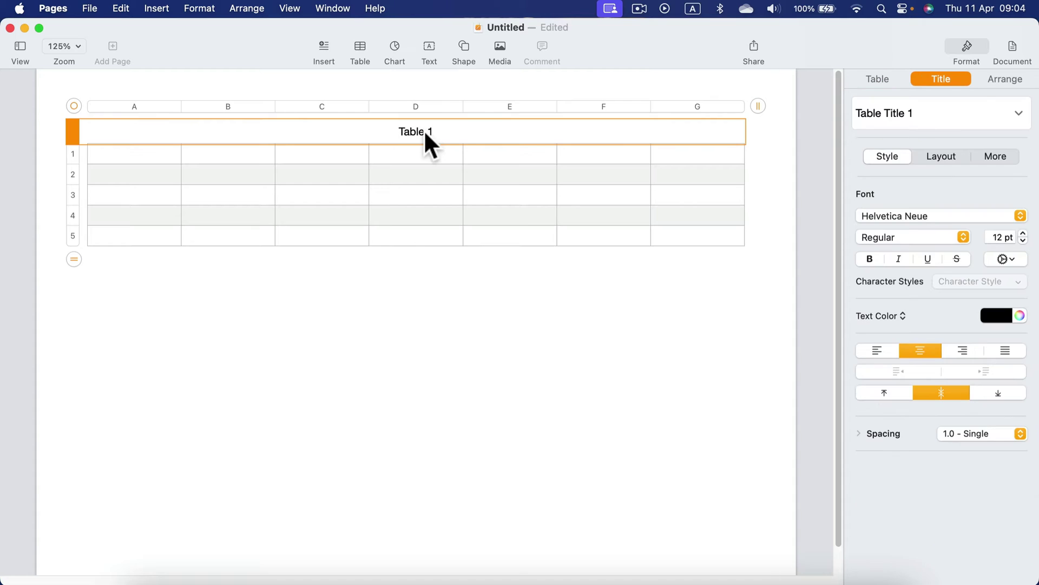
{"action": "left_click", "coordinate": [425, 131]}
{"action": "left_click_drag", "start_coordinate": [434, 130], "coordinate": [388, 130]}
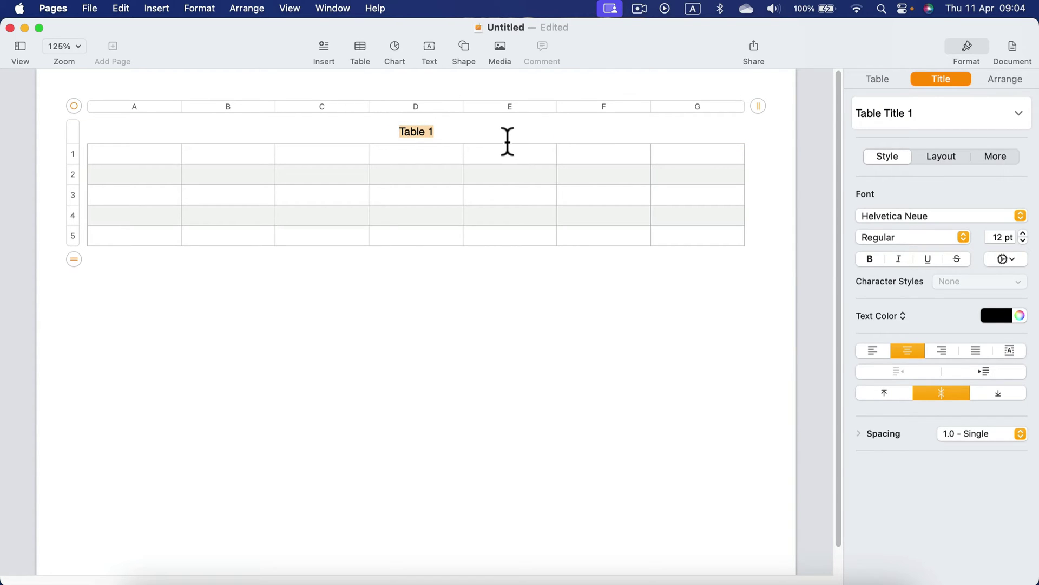
{"action": "type", "text": "april"}
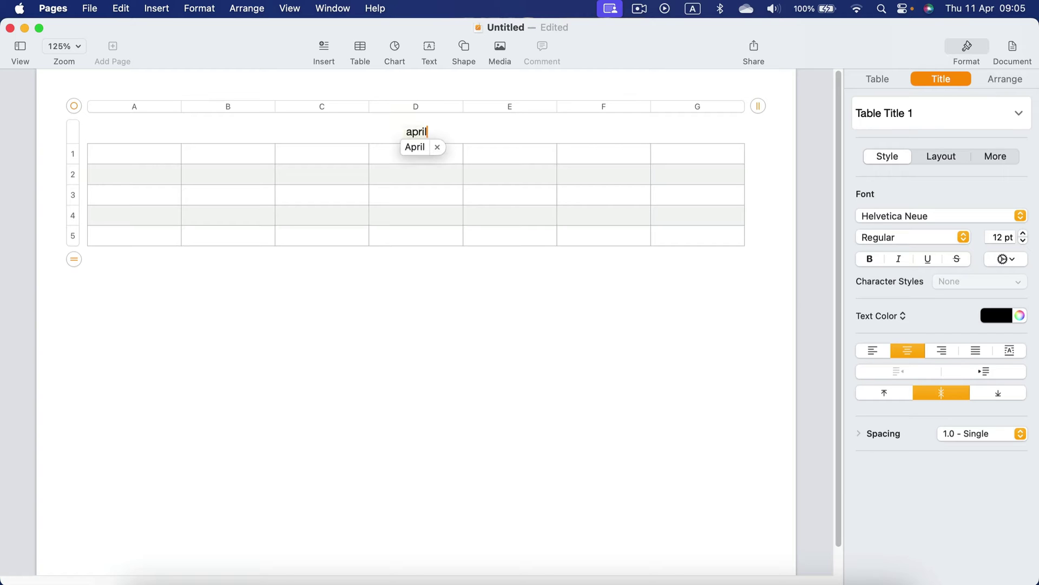
{"action": "left_click", "coordinate": [414, 147]}
{"action": "type", "text": "20"}
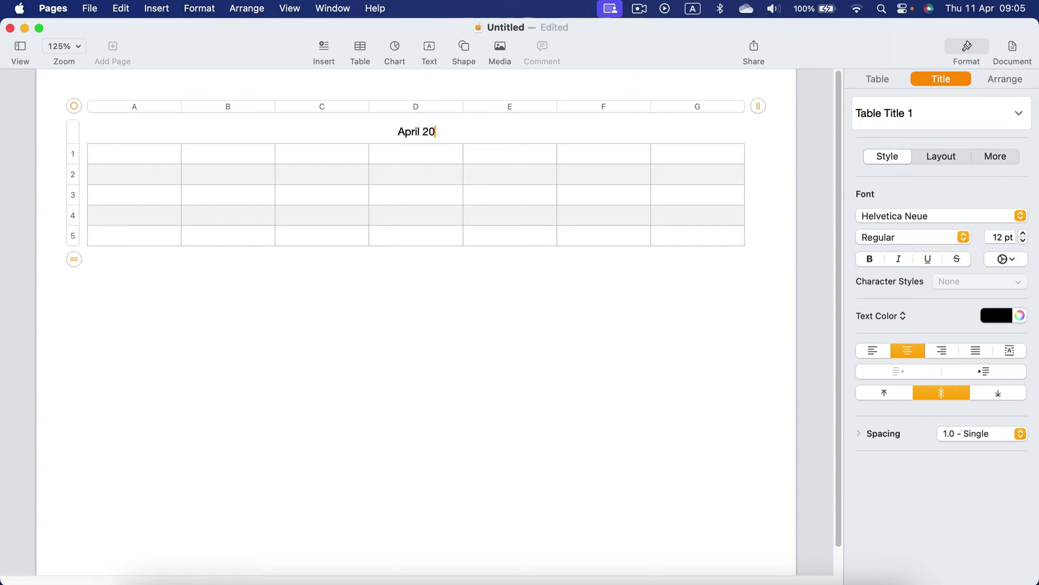
{"action": "type", "text": "24"}
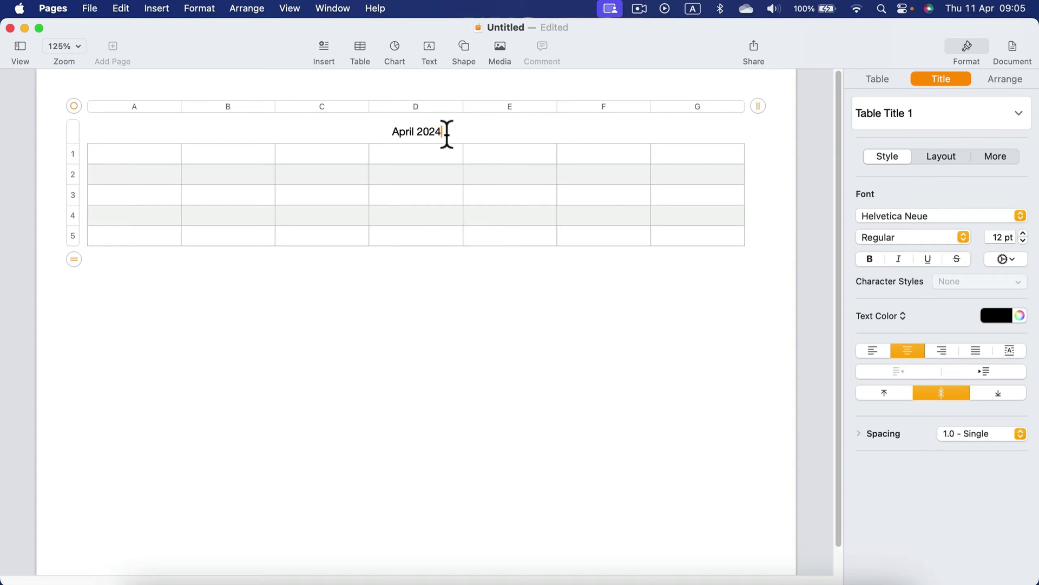
Make the April 2024 title bold at 18 pt.
{"action": "left_click_drag", "start_coordinate": [446, 132], "coordinate": [379, 129]}
{"action": "left_click", "coordinate": [870, 259]}
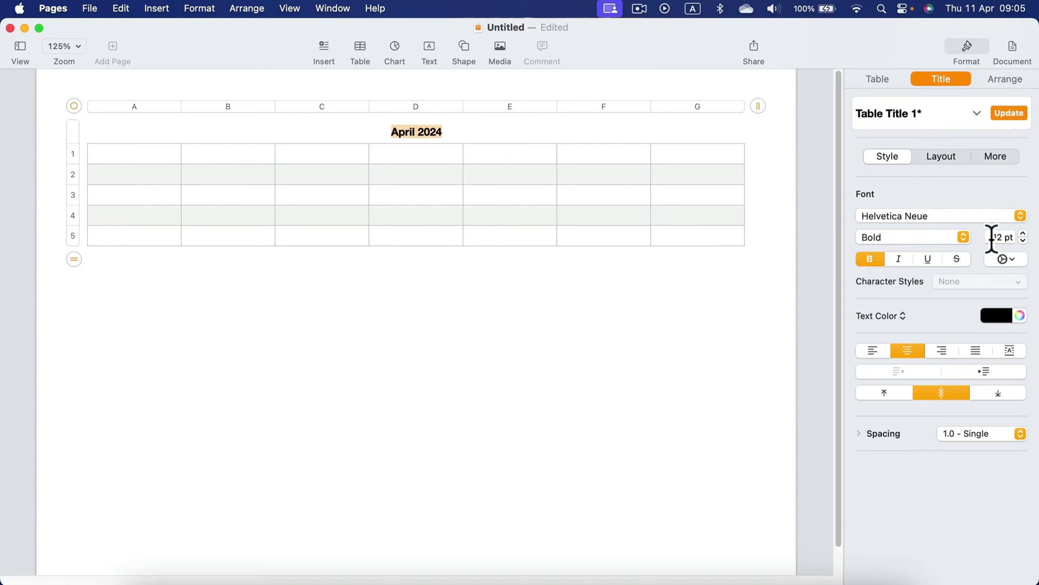
{"action": "left_click", "coordinate": [1023, 233]}
{"action": "left_click", "coordinate": [1023, 233]}
{"action": "left_click", "coordinate": [1023, 233]}
{"action": "left_click", "coordinate": [1023, 233]}
{"action": "left_click", "coordinate": [1023, 233]}
{"action": "left_click", "coordinate": [1023, 233]}
{"action": "left_click", "coordinate": [1024, 233]}
{"action": "left_click", "coordinate": [1023, 240]}
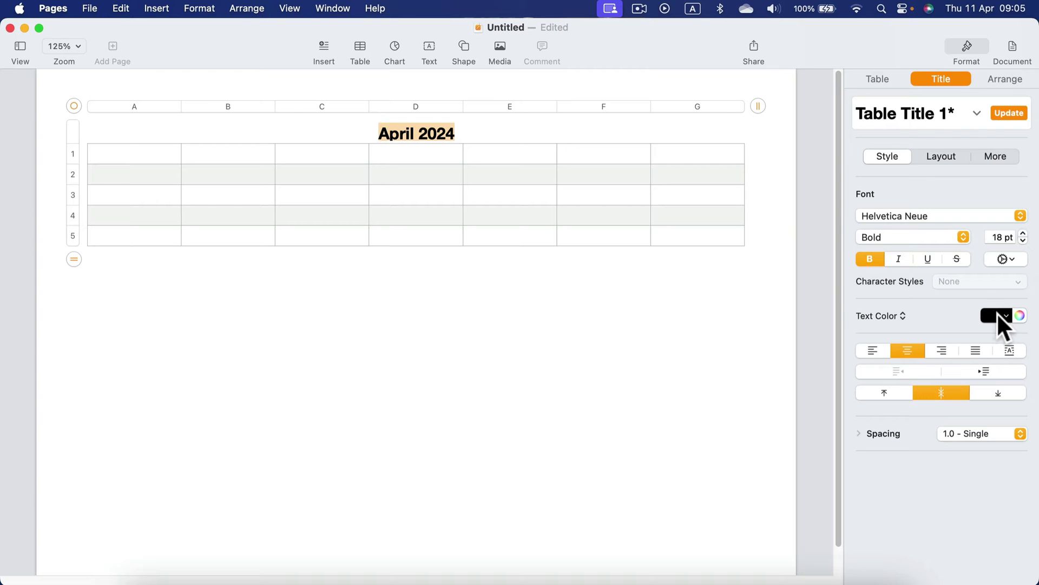
Make the table's title row taller.
{"action": "left_click", "coordinate": [892, 388]}
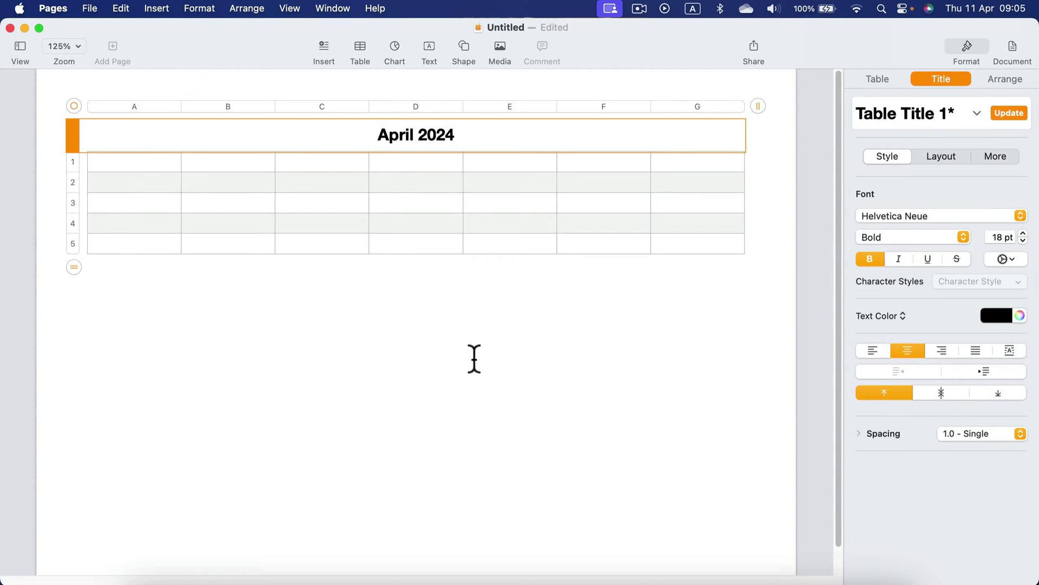
{"action": "left_click", "coordinate": [471, 359]}
{"action": "left_click", "coordinate": [142, 159]}
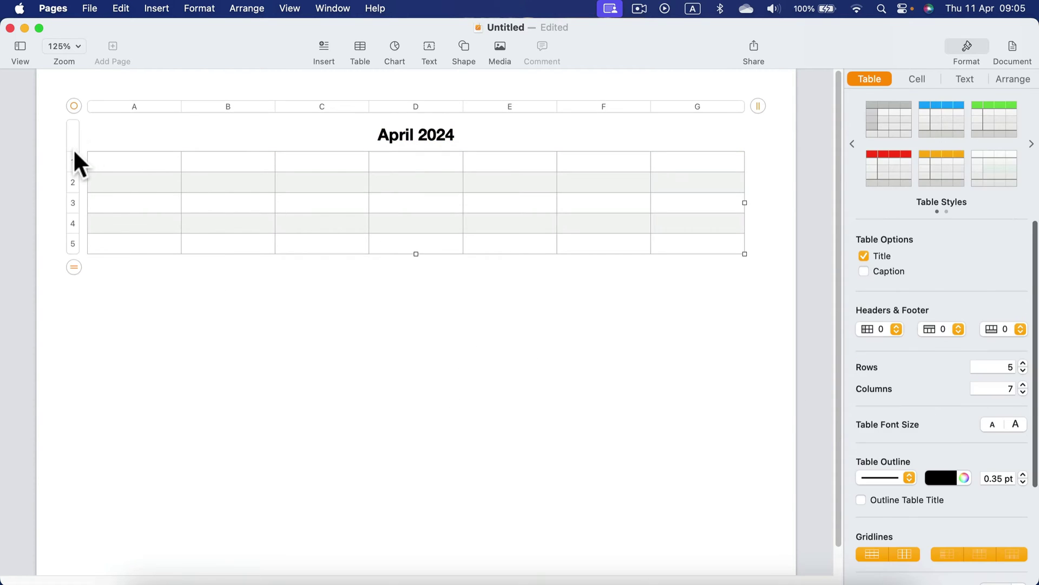
{"action": "left_click", "coordinate": [75, 153]}
{"action": "left_click", "coordinate": [73, 144]}
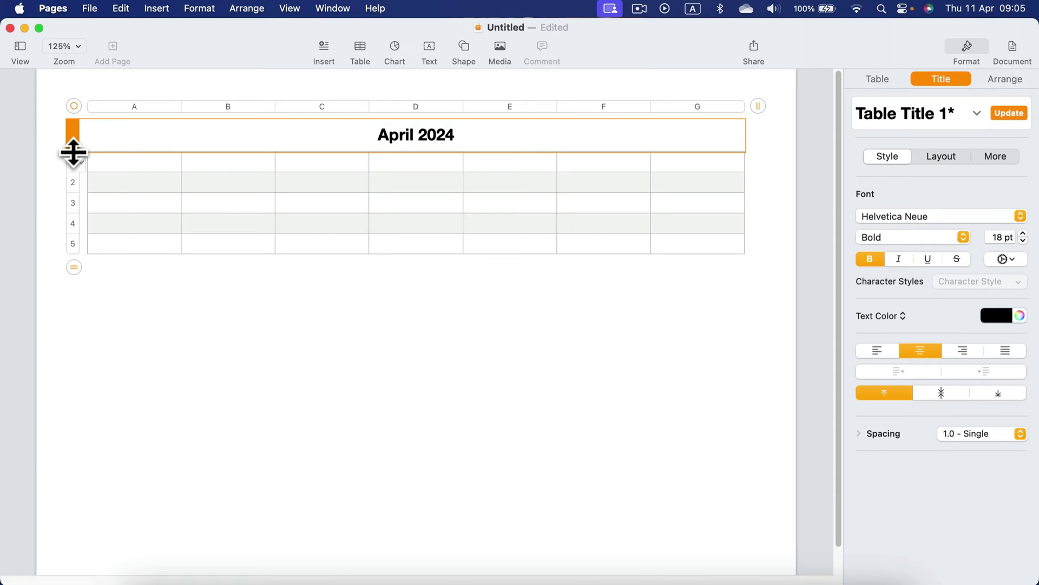
{"action": "mouse_move", "coordinate": [73, 153]}
{"action": "left_mouse_down"}
{"action": "mouse_move", "coordinate": [72, 196]}
{"action": "mouse_move", "coordinate": [77, 151]}
{"action": "mouse_move", "coordinate": [79, 171]}
{"action": "left_mouse_up"}
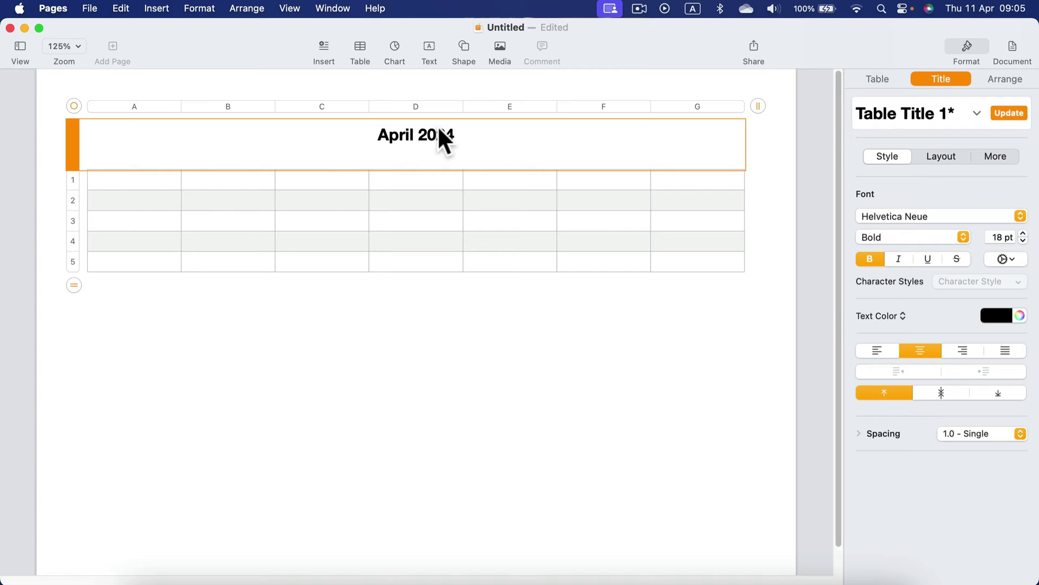
Enlarge the April 2024 title to 24 pt and centre it vertically.
{"action": "left_click", "coordinate": [455, 135]}
{"action": "left_click_drag", "start_coordinate": [457, 135], "coordinate": [352, 132]}
{"action": "left_click", "coordinate": [1023, 233]}
{"action": "left_click", "coordinate": [1023, 233]}
{"action": "left_click", "coordinate": [1023, 232]}
{"action": "left_click", "coordinate": [1023, 233]}
{"action": "left_click", "coordinate": [1023, 232]}
{"action": "left_click", "coordinate": [1023, 233]}
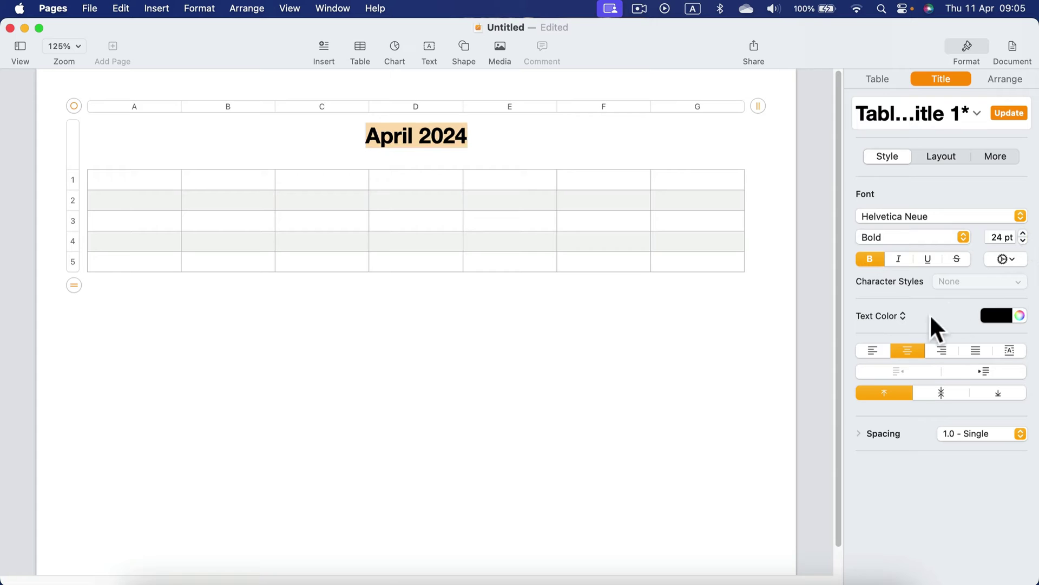
{"action": "left_click", "coordinate": [936, 387]}
{"action": "left_click", "coordinate": [996, 391]}
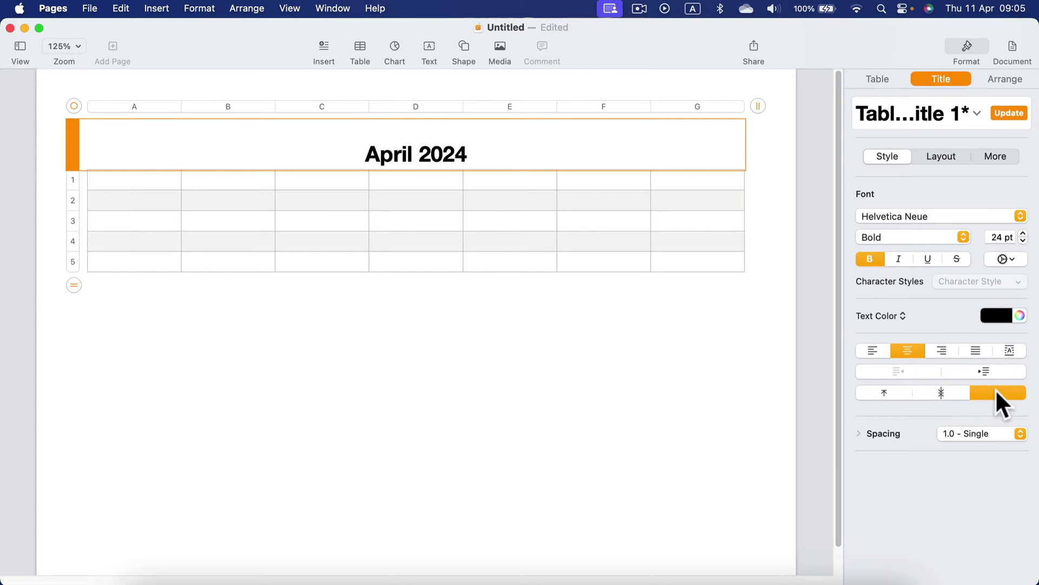
{"action": "left_click", "coordinate": [895, 392]}
{"action": "left_click", "coordinate": [941, 391]}
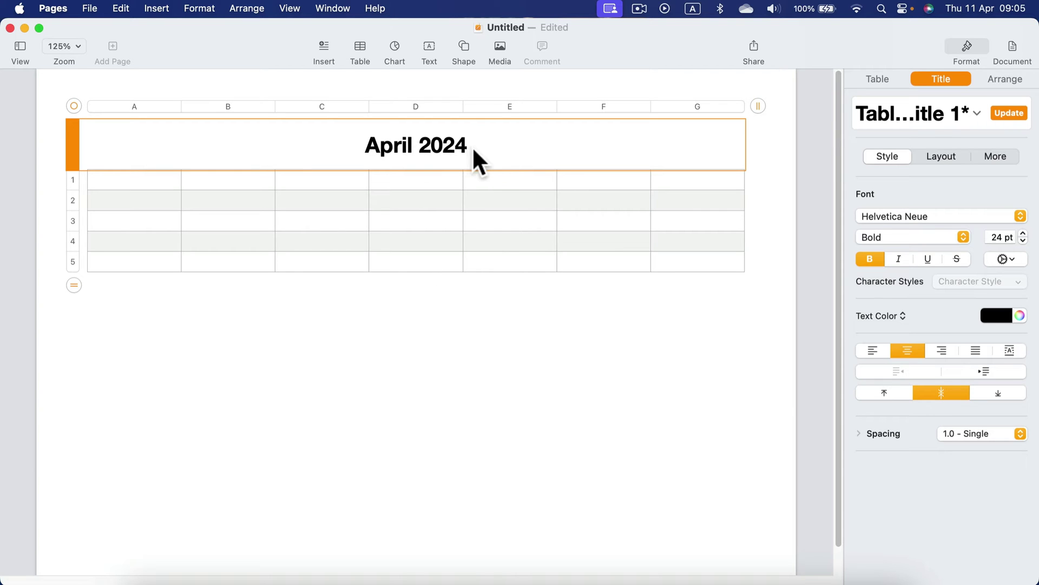
Raise the table's row count to 6, keeping 7 columns.
{"action": "left_click", "coordinate": [455, 314]}
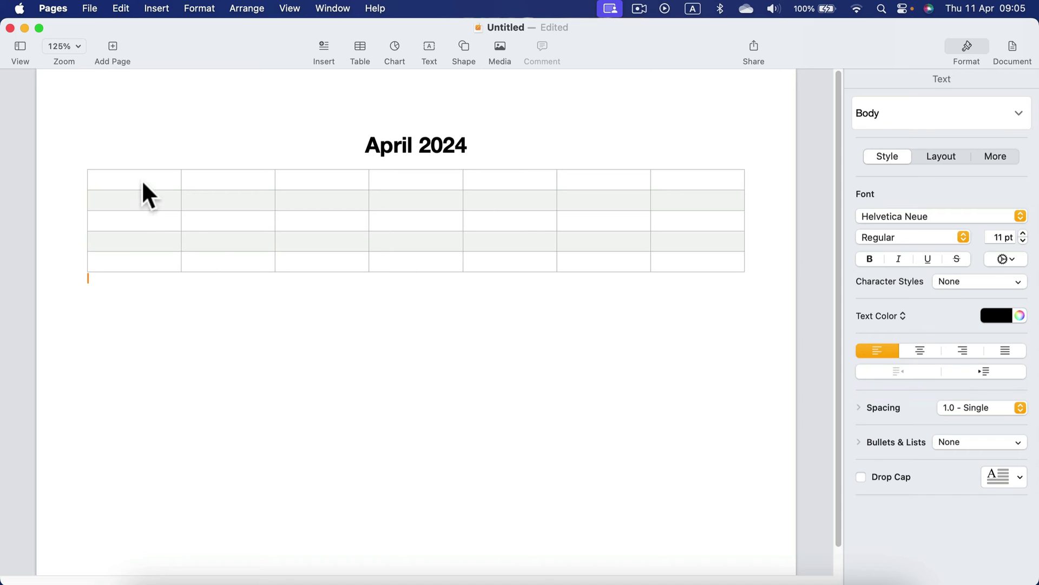
{"action": "left_click", "coordinate": [144, 196]}
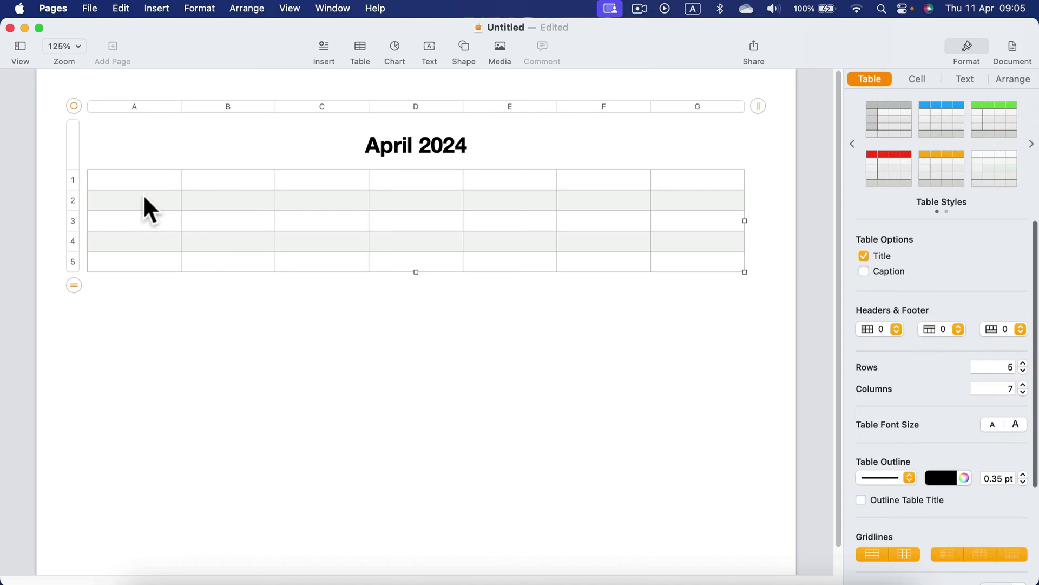
{"action": "left_click", "coordinate": [73, 286]}
{"action": "left_click", "coordinate": [74, 286]}
{"action": "left_click", "coordinate": [74, 286]}
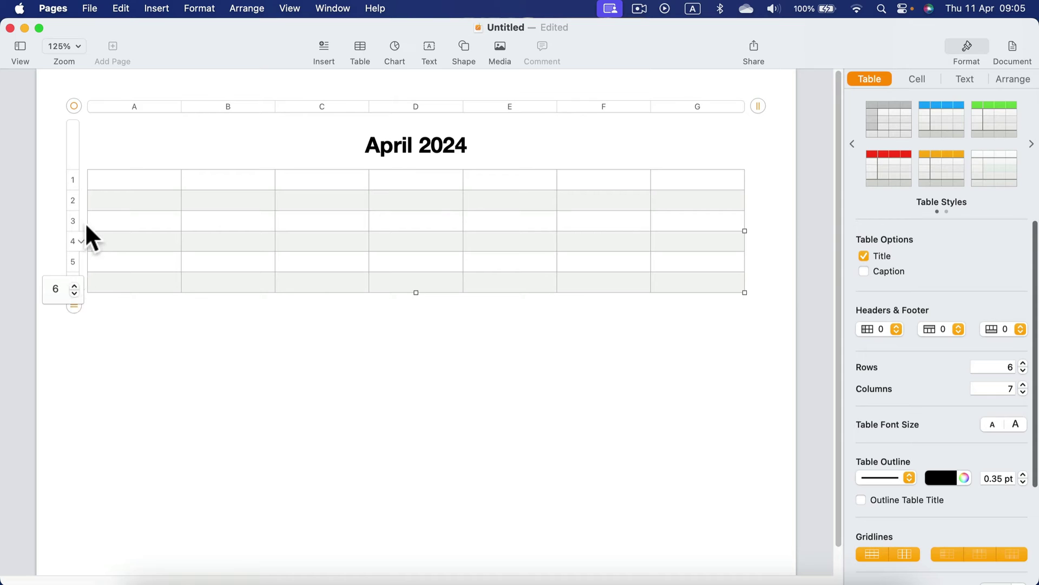
{"action": "left_click", "coordinate": [123, 202]}
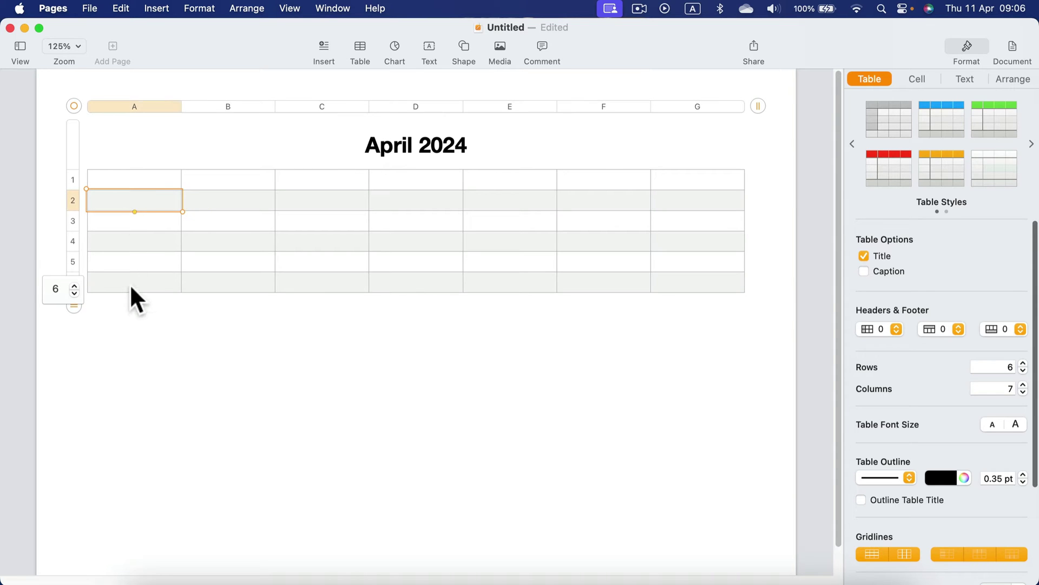
Paste the weekday names Monday to Sunday into row 1 and select that row.
{"action": "left_click", "coordinate": [142, 179]}
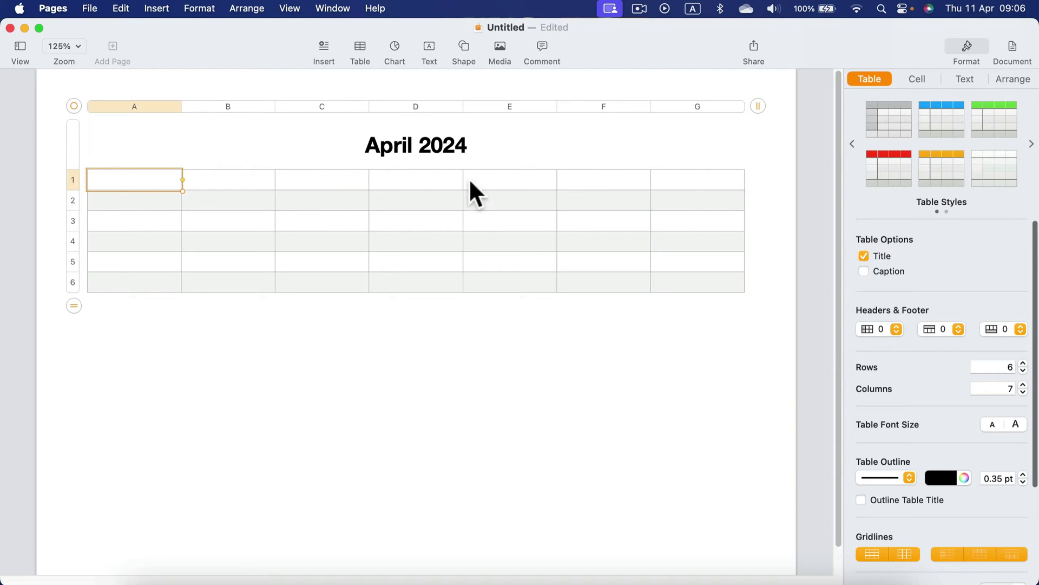
{"action": "type", "text": "Monday\tTuesday\tWednesday\tThursday\tFriday\tSaturday\tSunday"}
{"action": "left_click", "coordinate": [695, 161]}
{"action": "left_click", "coordinate": [693, 182]}
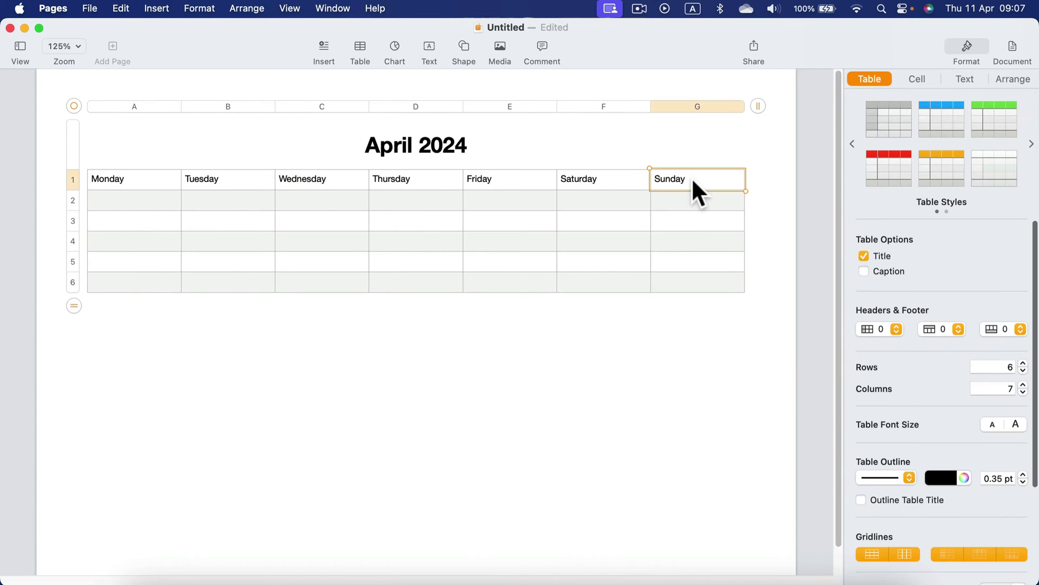
{"action": "left_click", "coordinate": [74, 181]}
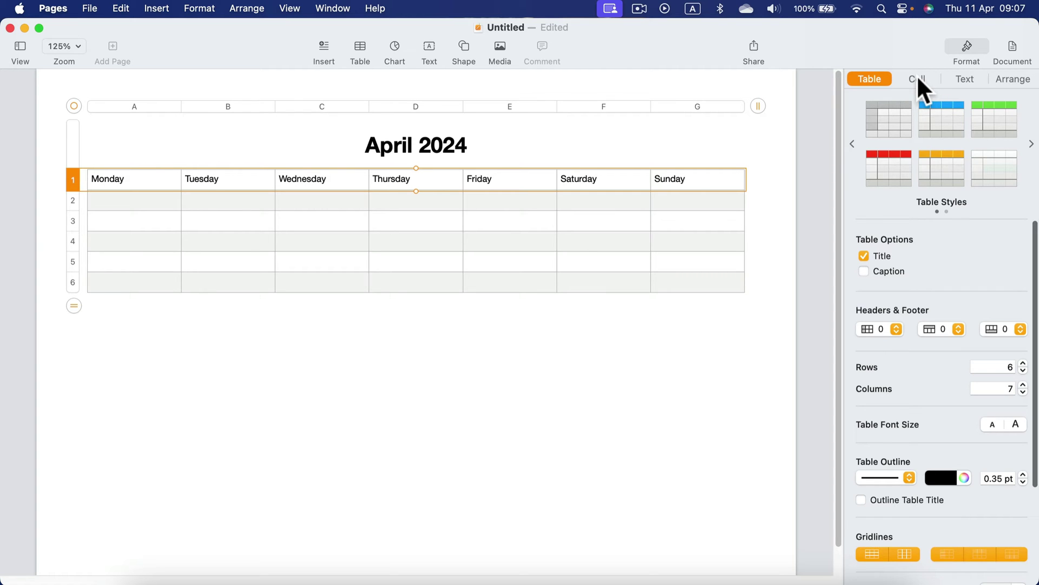
Make row 1 a shaded header row.
{"action": "left_click", "coordinate": [898, 324]}
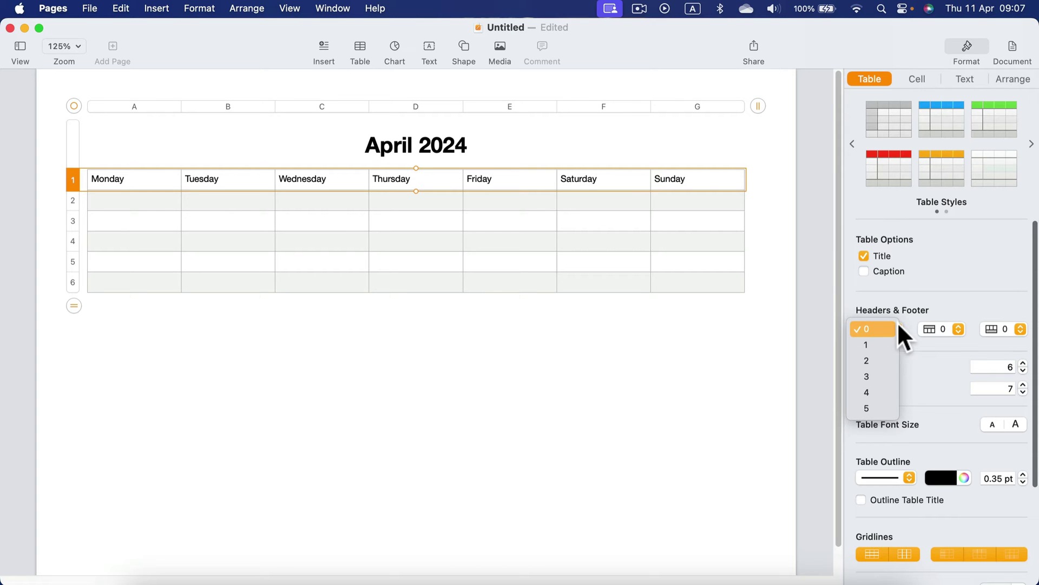
{"action": "left_click", "coordinate": [957, 321]}
{"action": "left_click", "coordinate": [957, 322]}
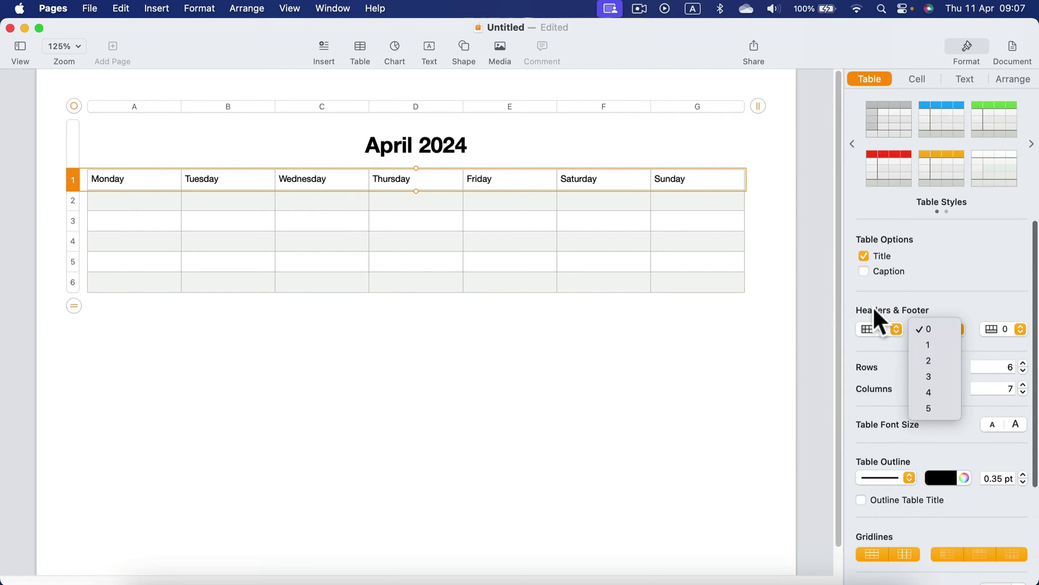
{"action": "left_click", "coordinate": [1014, 326]}
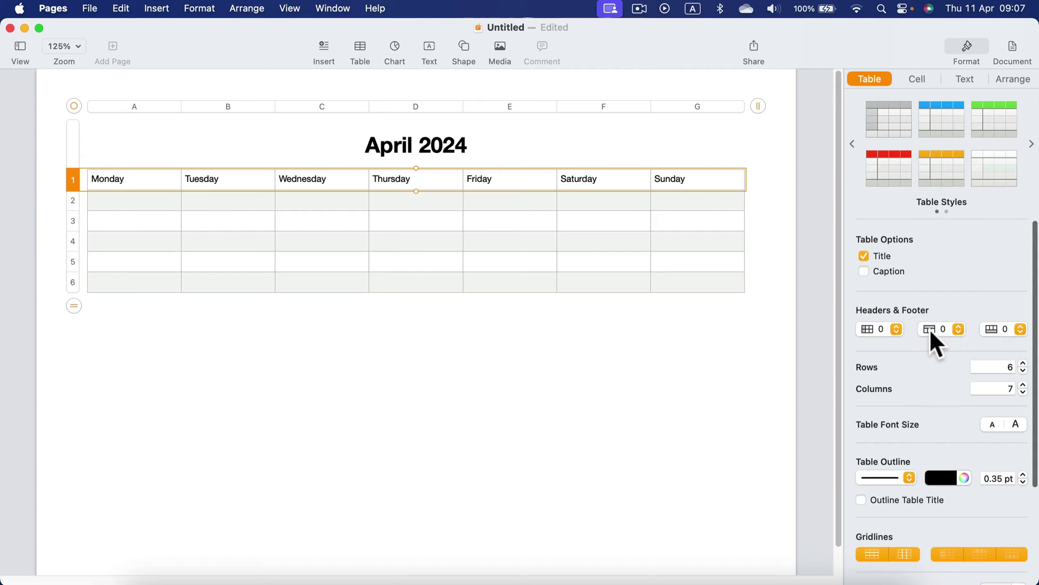
{"action": "left_click", "coordinate": [957, 328]}
{"action": "left_click", "coordinate": [944, 344]}
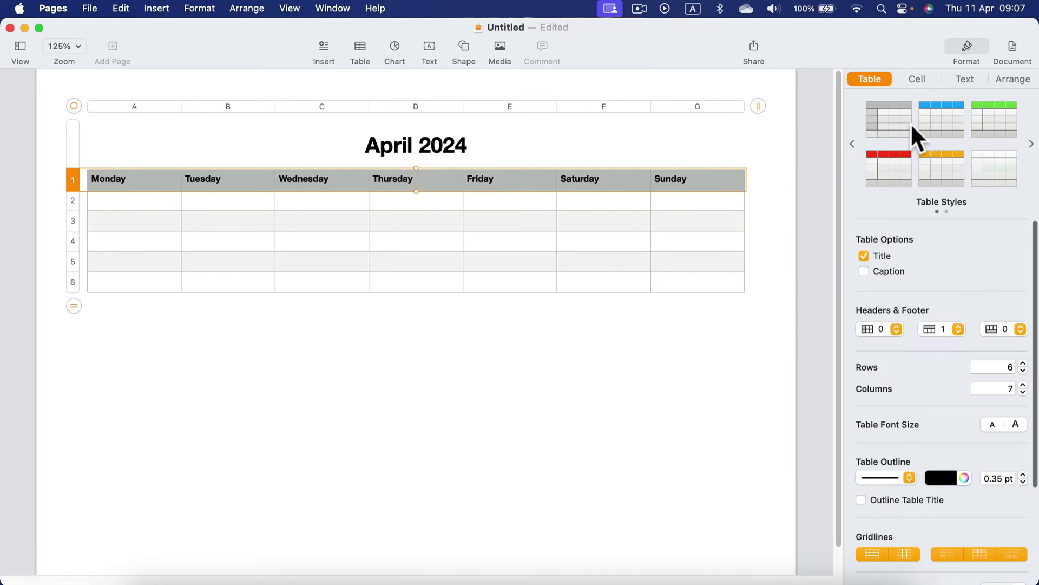
Try the blue, green, orange and red table styles, then apply the grey one.
{"action": "left_click", "coordinate": [1031, 144]}
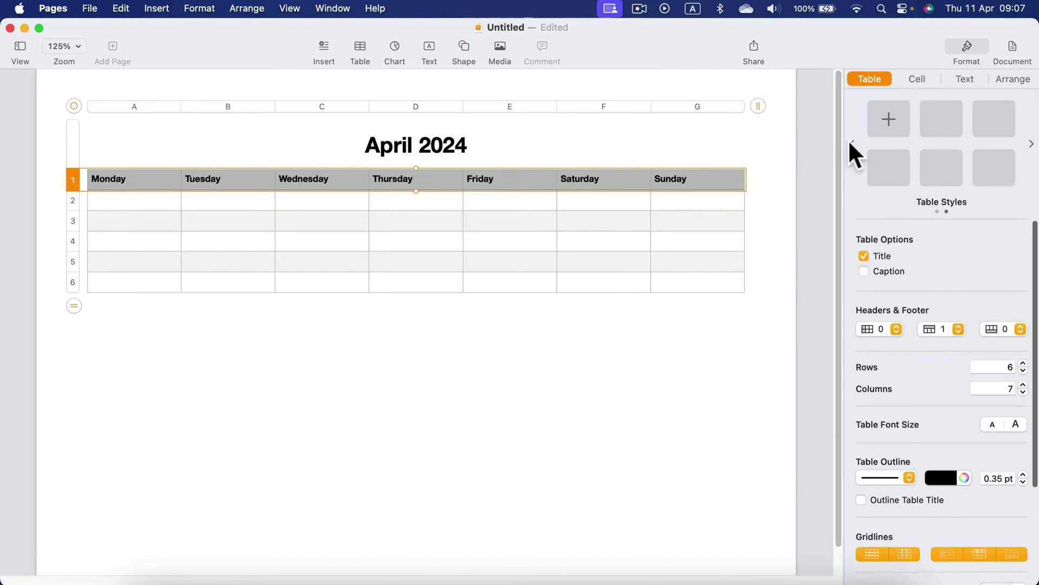
{"action": "left_click", "coordinate": [849, 143]}
{"action": "left_click", "coordinate": [956, 122]}
{"action": "left_click", "coordinate": [987, 122]}
{"action": "left_click", "coordinate": [984, 160]}
{"action": "left_click", "coordinate": [941, 165]}
{"action": "left_click", "coordinate": [882, 161]}
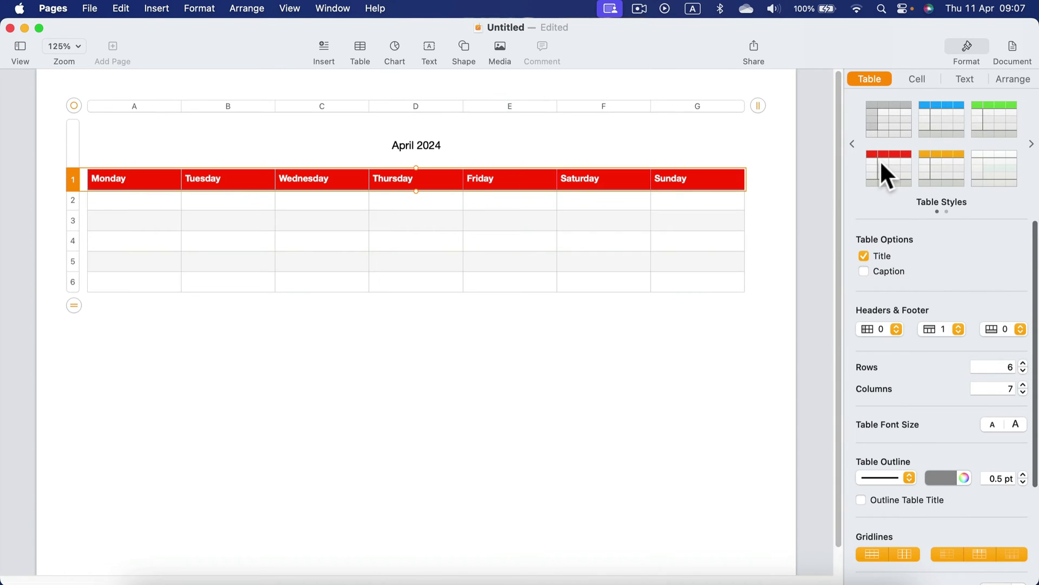
{"action": "left_click", "coordinate": [946, 110]}
{"action": "left_click", "coordinate": [898, 119]}
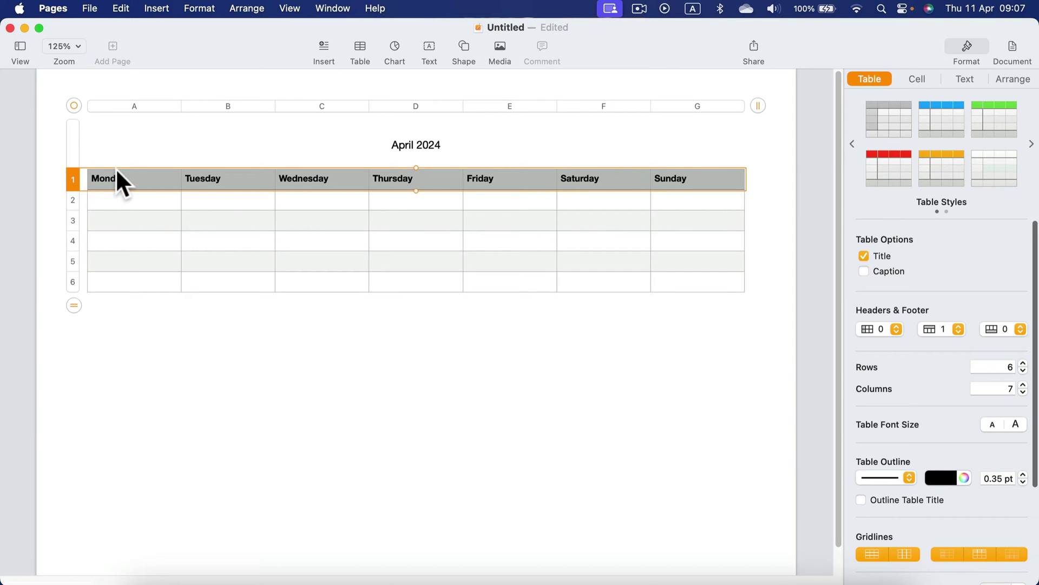
Give the weekday header row a lighter grey cell fill.
{"action": "left_click", "coordinate": [899, 75]}
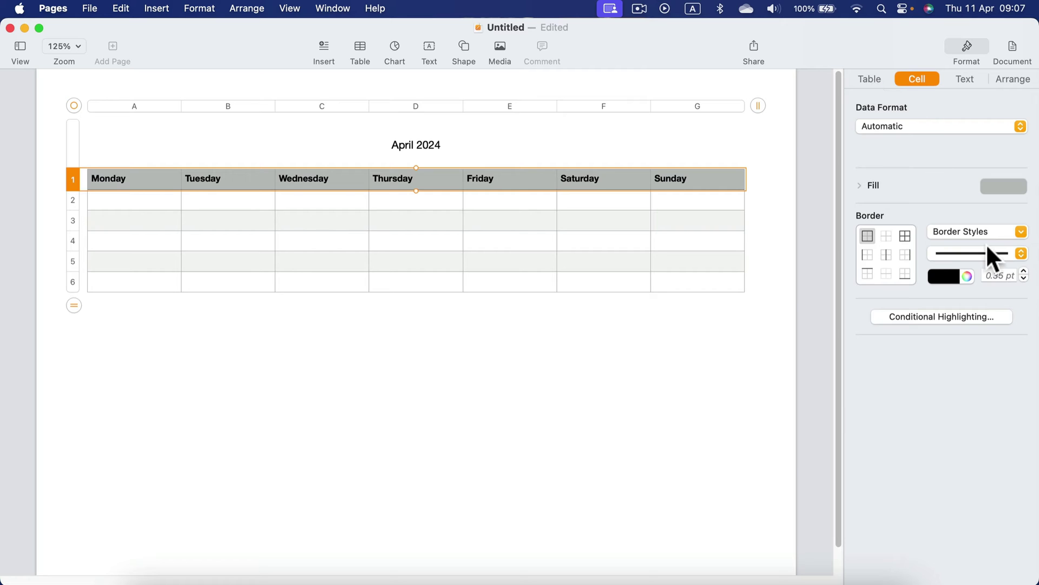
{"action": "left_click", "coordinate": [996, 184]}
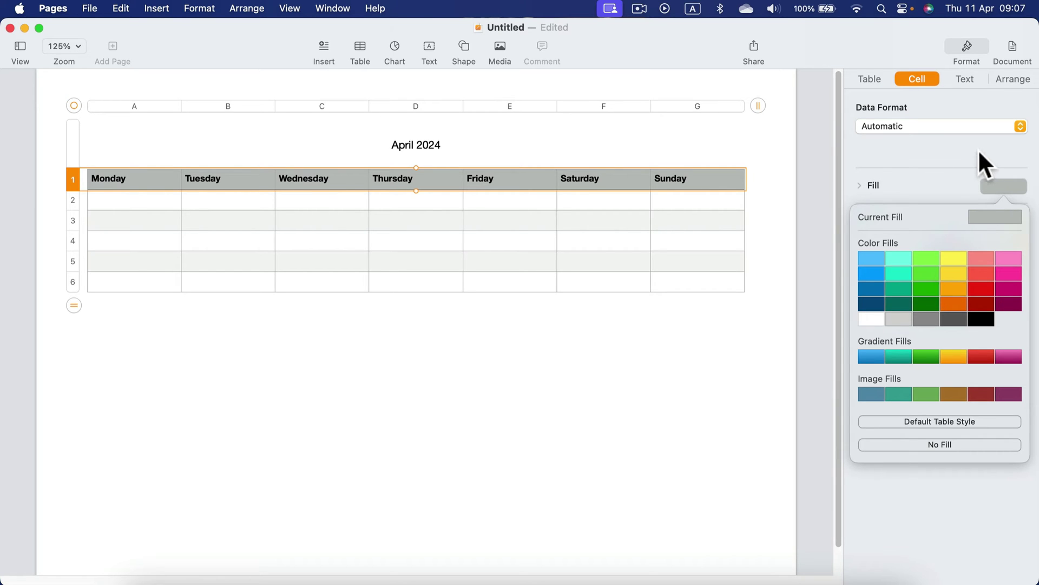
{"action": "left_click", "coordinate": [902, 316]}
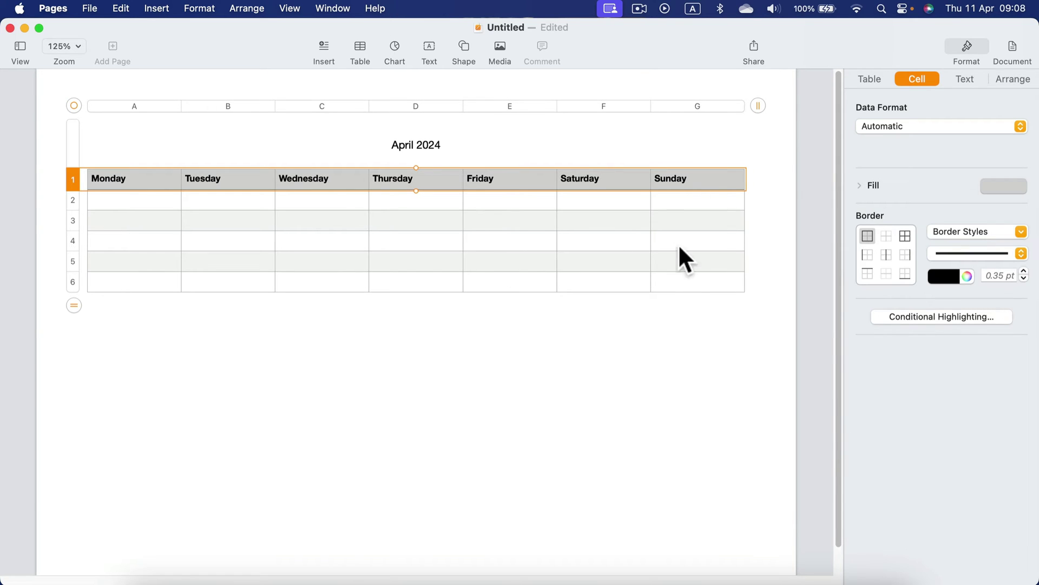
Centre the weekday headings and enlarge them to 12 pt.
{"action": "left_click", "coordinate": [872, 79]}
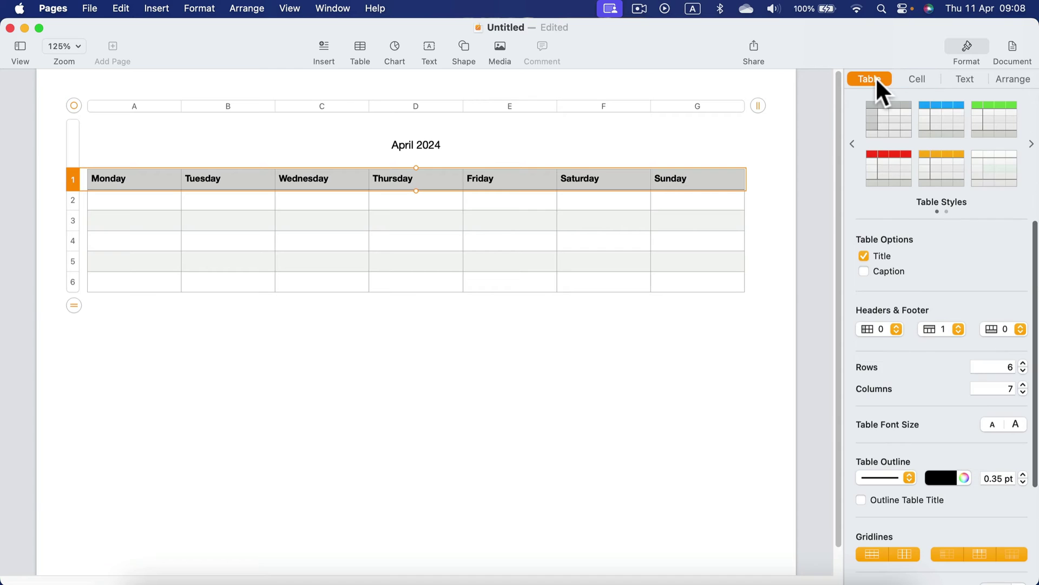
{"action": "left_click", "coordinate": [966, 80]}
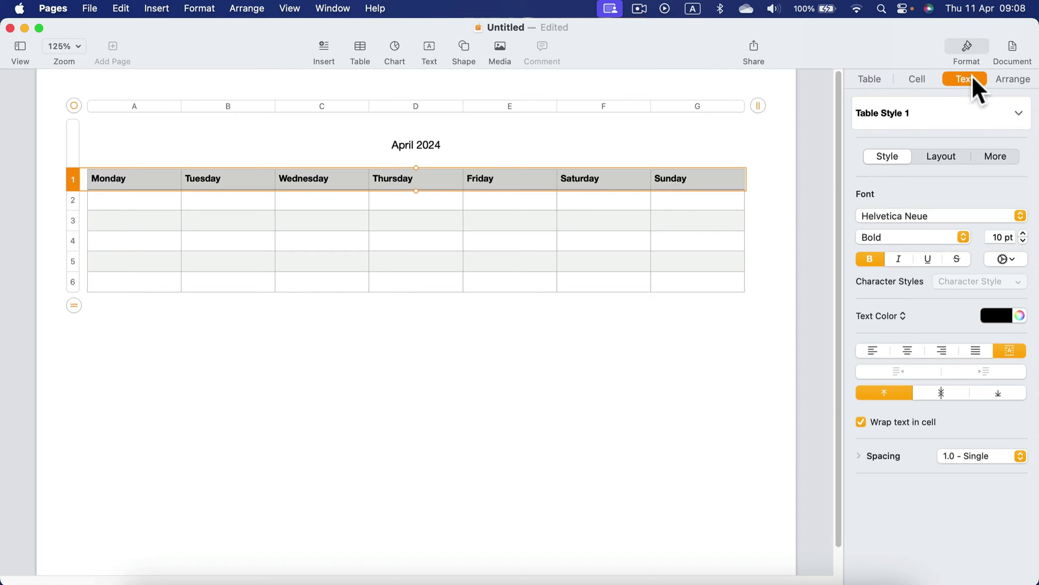
{"action": "left_click", "coordinate": [908, 350]}
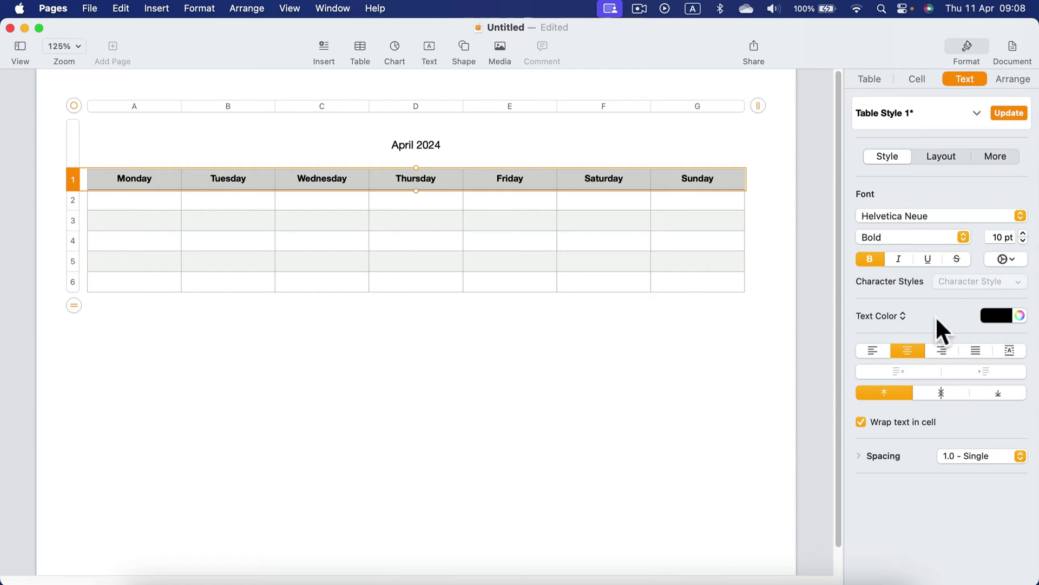
{"action": "left_click", "coordinate": [1023, 233]}
{"action": "left_click", "coordinate": [1023, 234]}
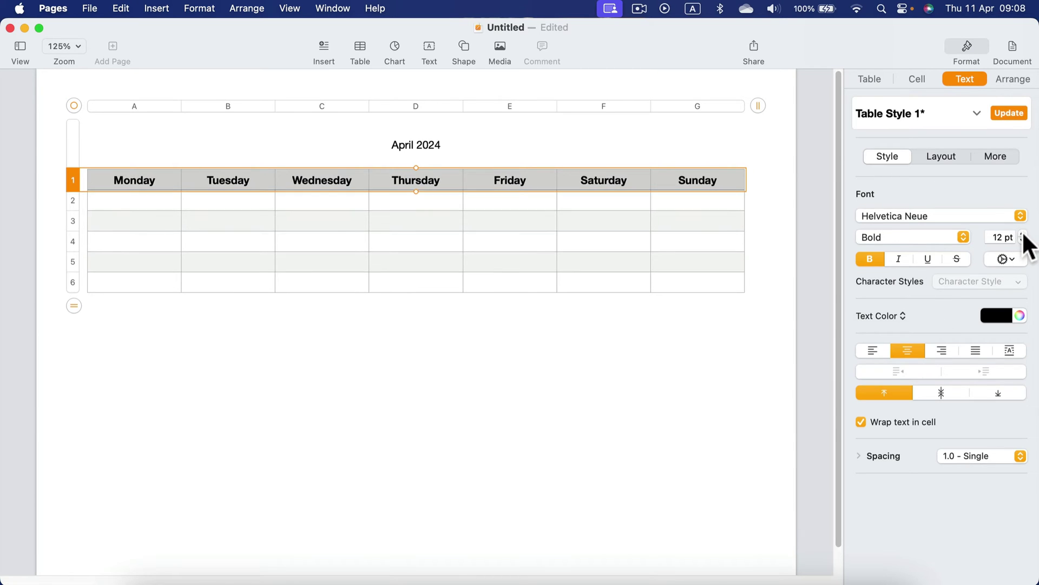
Colour the Sunday heading red.
{"action": "left_click", "coordinate": [710, 215]}
{"action": "left_click", "coordinate": [690, 181]}
{"action": "left_click", "coordinate": [995, 319]}
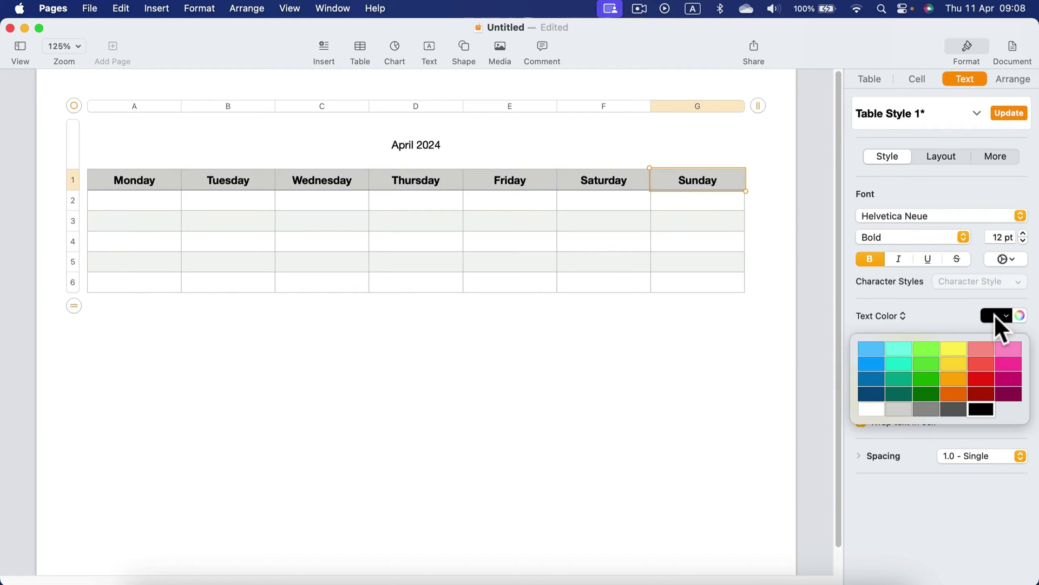
{"action": "left_click", "coordinate": [982, 378]}
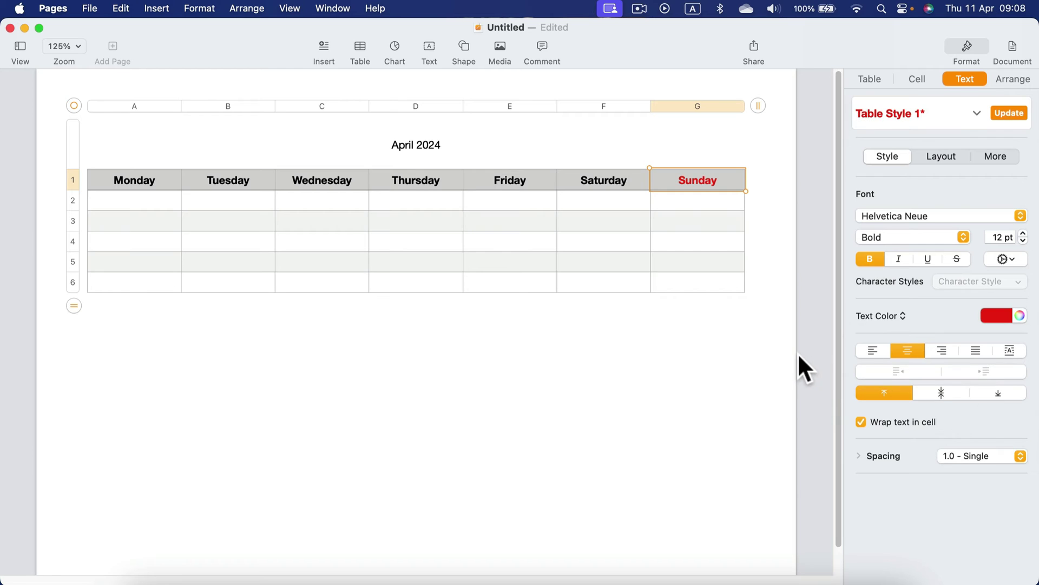
{"action": "left_click", "coordinate": [550, 333]}
{"action": "left_click", "coordinate": [166, 207]}
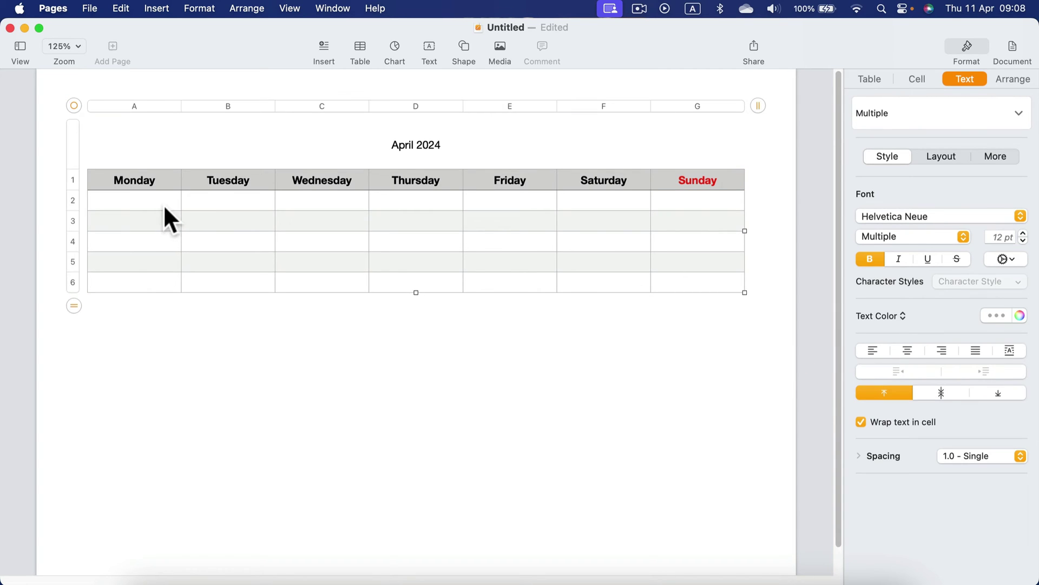
{"action": "left_click", "coordinate": [73, 201]}
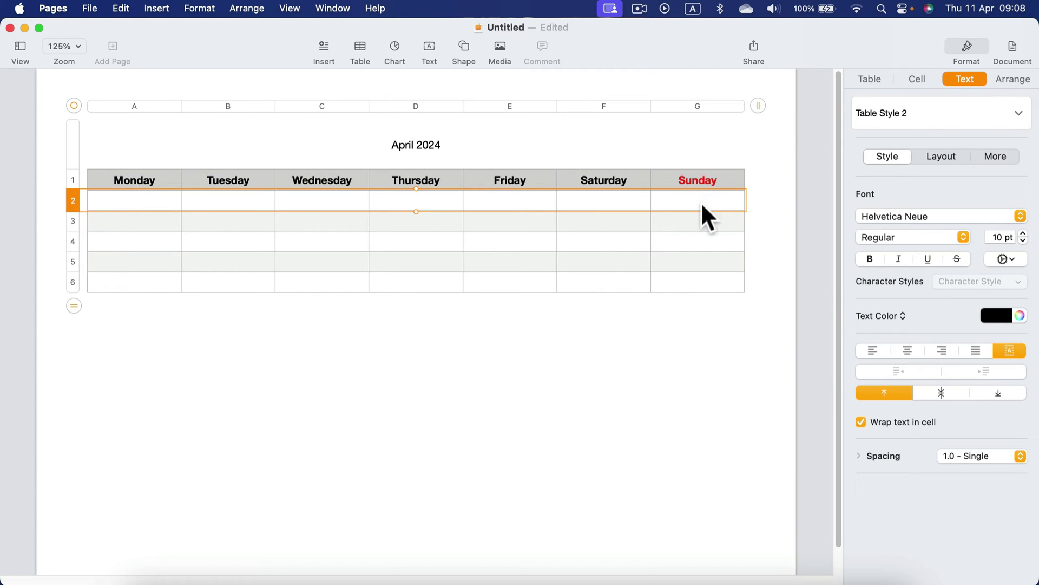
Select the five date rows and drag them taller, about 2 cm each.
{"action": "left_click", "coordinate": [253, 240]}
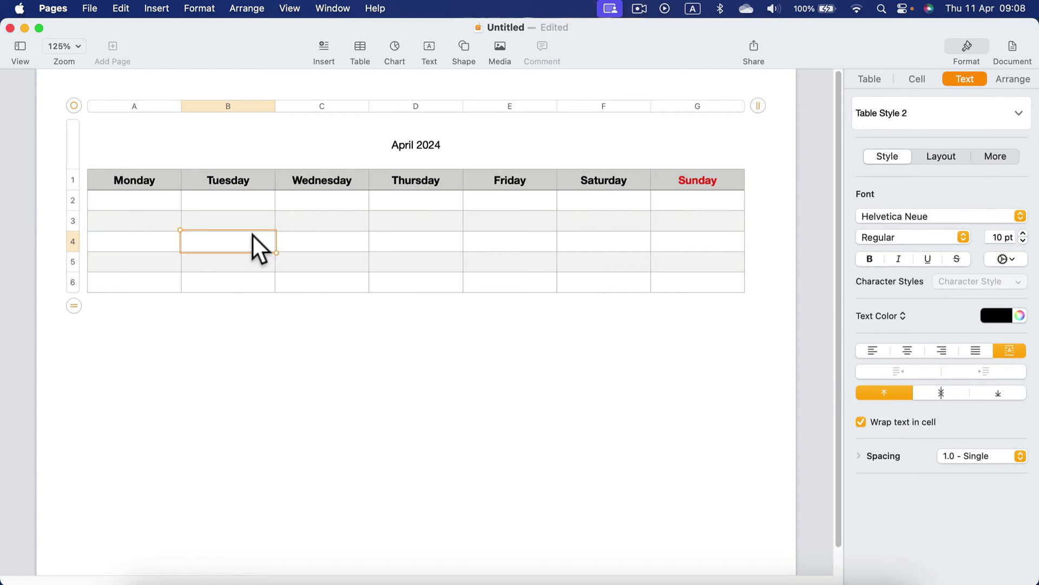
{"action": "left_click", "coordinate": [74, 200]}
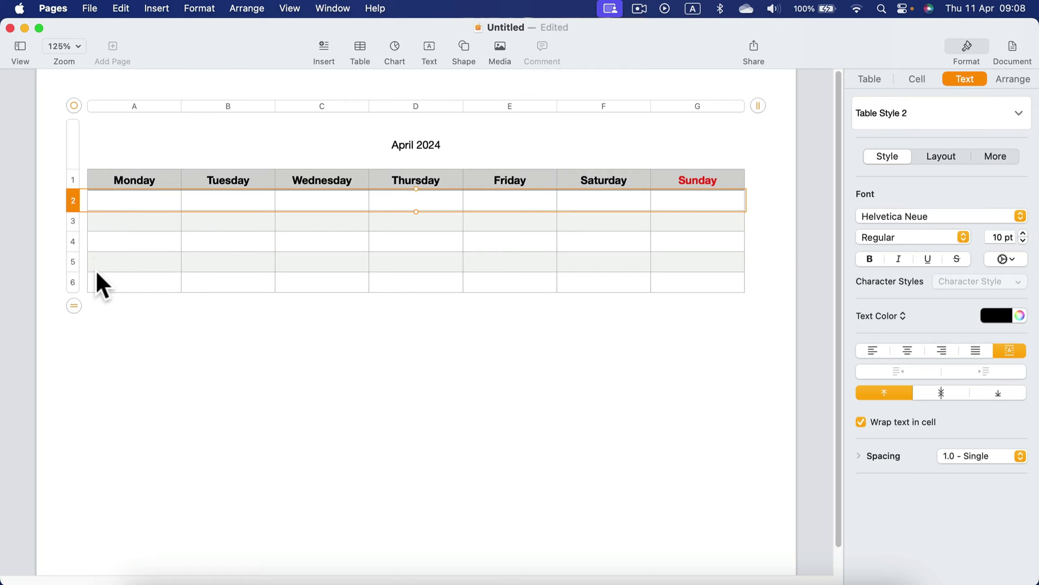
{"action": "left_click", "coordinate": [73, 280], "text": "shift"}
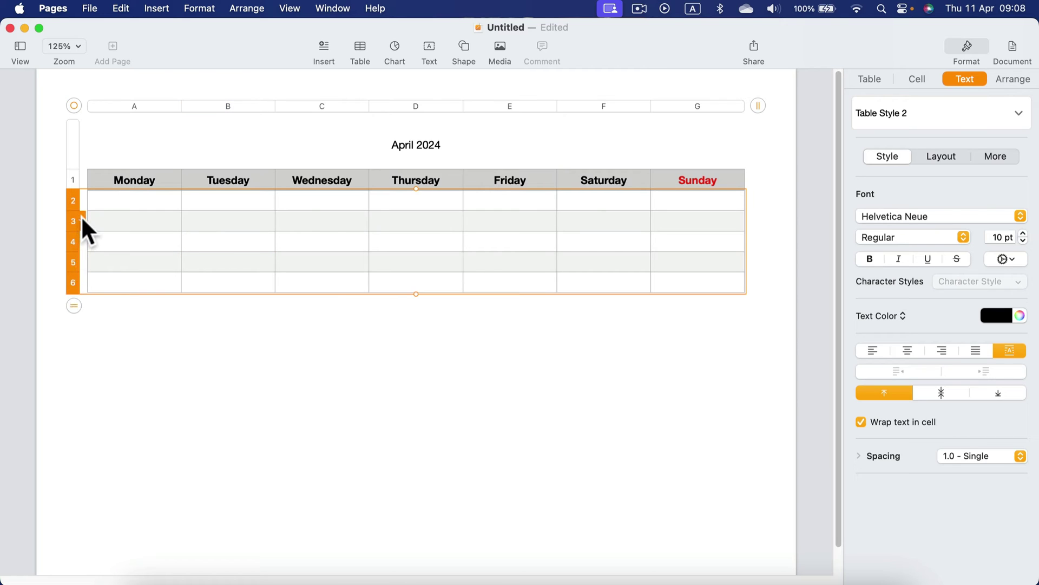
{"action": "mouse_move", "coordinate": [72, 293]}
{"action": "left_click_drag", "start_coordinate": [70, 292], "coordinate": [71, 324]}
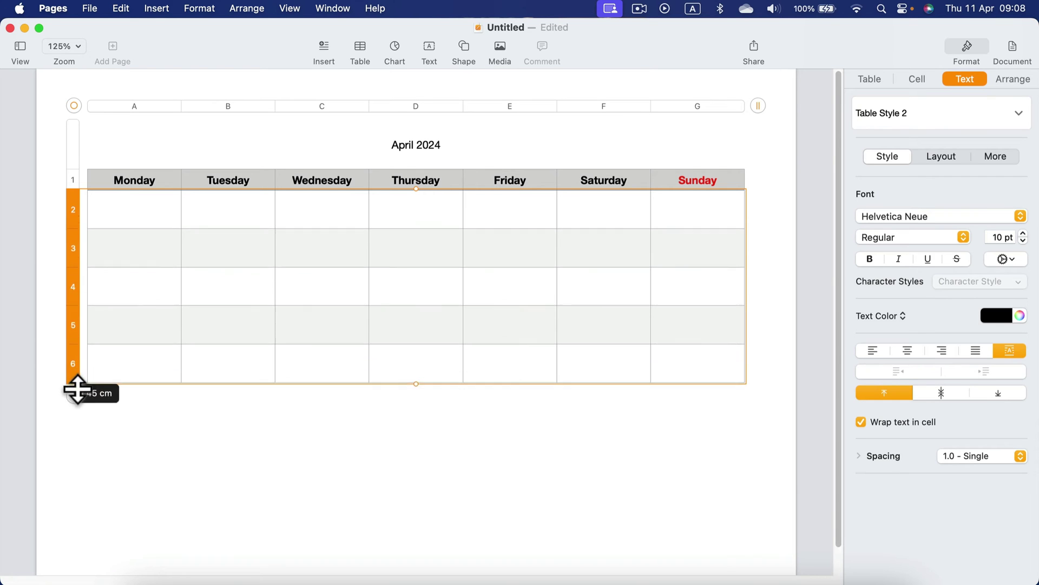
{"action": "left_click_drag", "start_coordinate": [79, 395], "coordinate": [117, 452]}
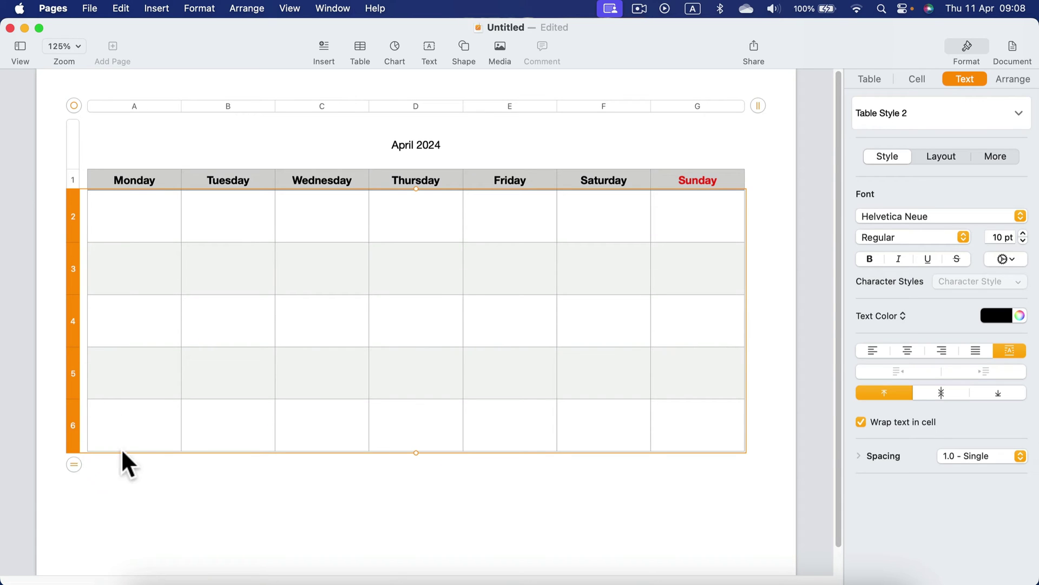
{"action": "left_click", "coordinate": [389, 349]}
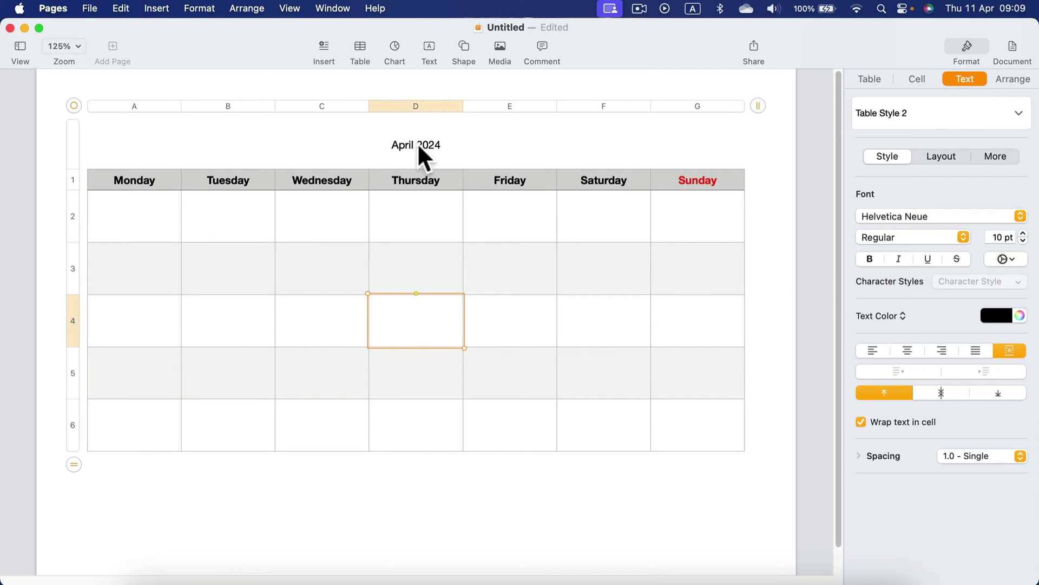
{"action": "left_click", "coordinate": [403, 145]}
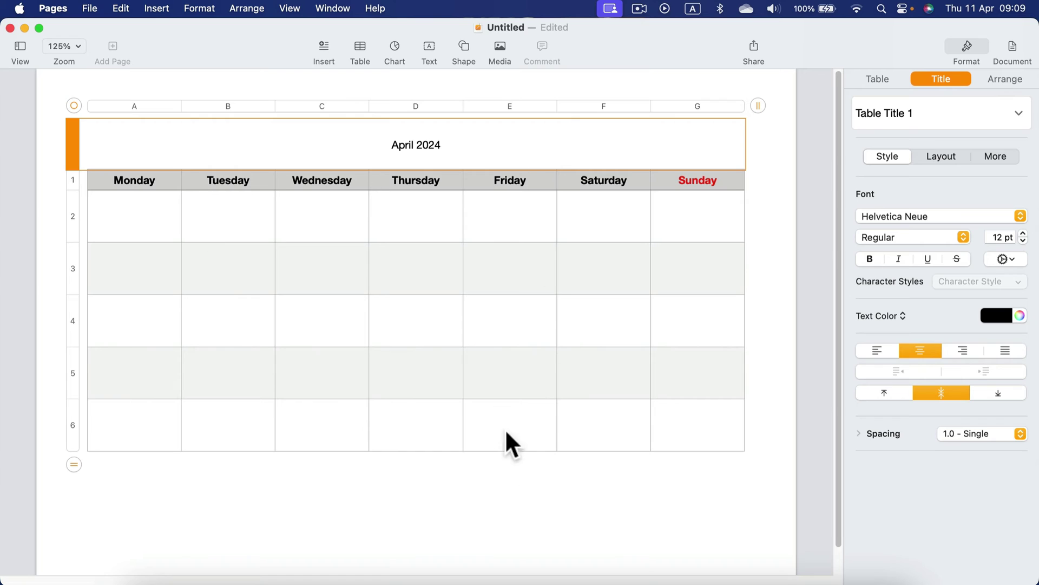
{"action": "left_click", "coordinate": [531, 504]}
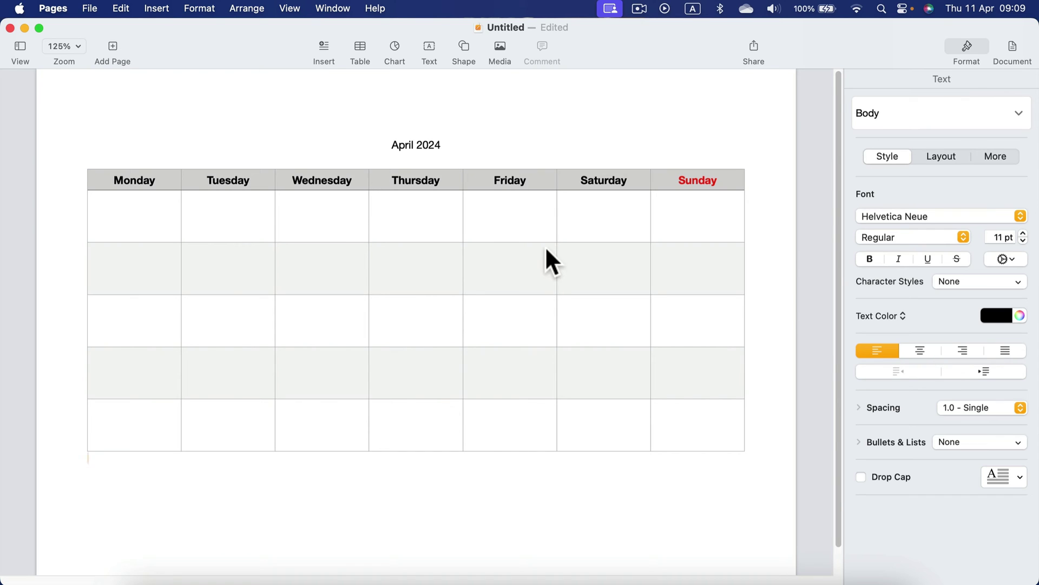
{"action": "mouse_move", "coordinate": [628, 104]}
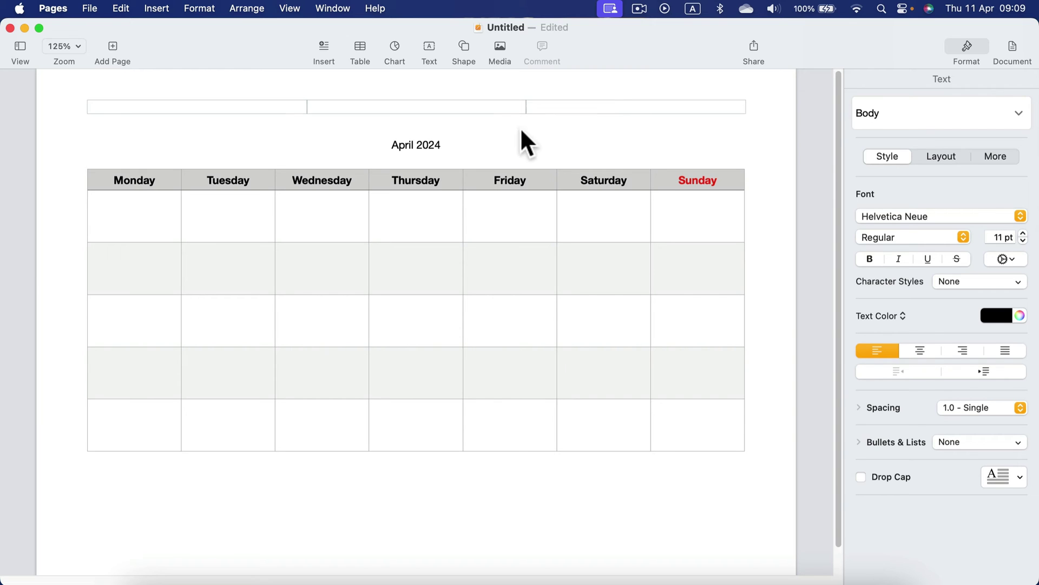
{"action": "left_click", "coordinate": [389, 146]}
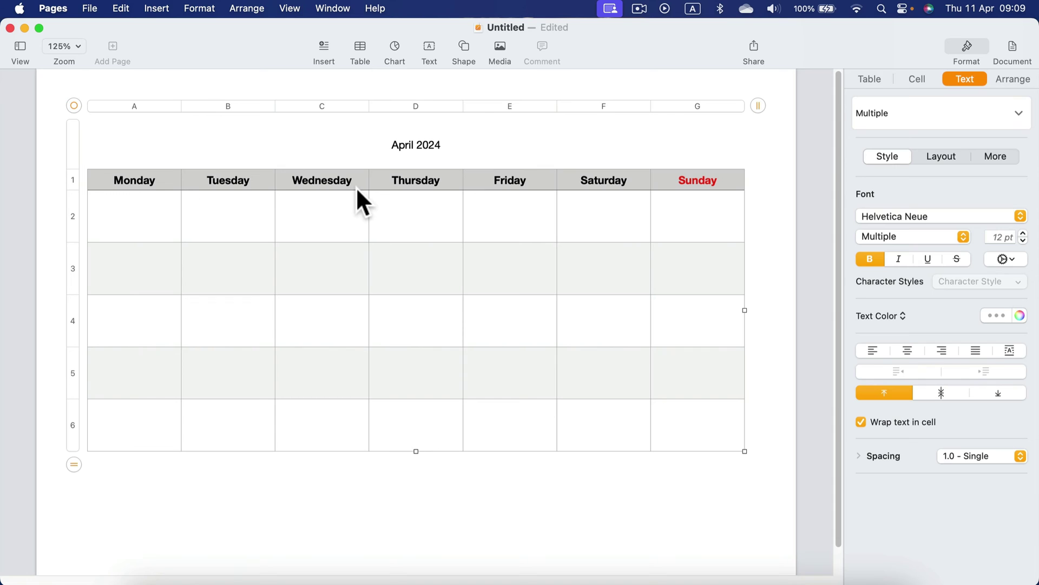
Close Calendar and enter 1 in cell A2 with larger, right-aligned formatting.
{"action": "key", "text": "super+Tab"}
{"action": "left_click", "coordinate": [318, 30]}
{"action": "left_click", "coordinate": [138, 217]}
{"action": "double_click", "coordinate": [139, 216]}
{"action": "type", "text": "1"}
{"action": "left_click_drag", "start_coordinate": [121, 204], "coordinate": [82, 199]}
{"action": "key", "text": "alt+super+v"}
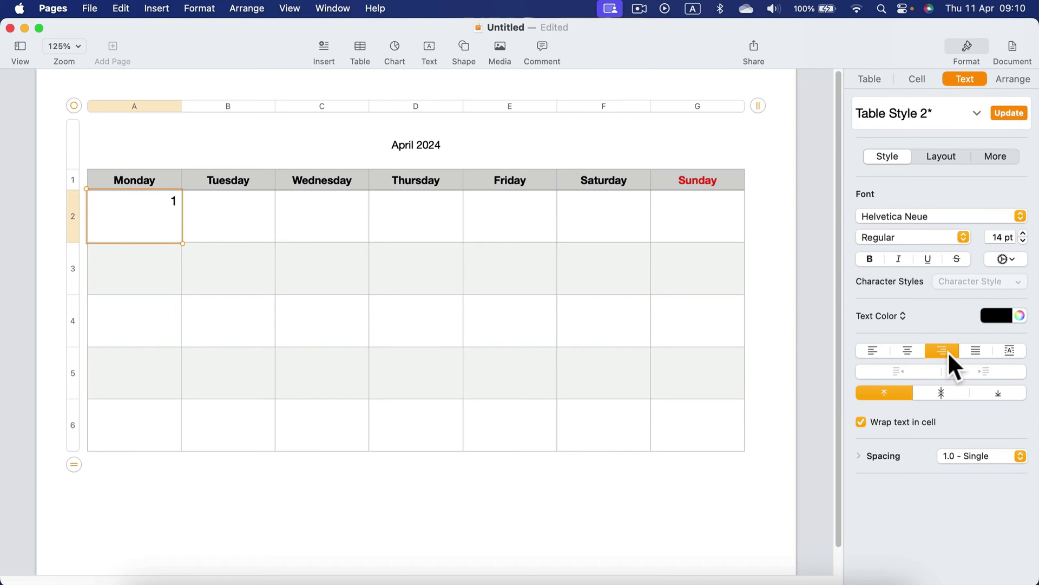
Enter 2 in cell B2 at 14 pt, right-aligned.
{"action": "left_click", "coordinate": [258, 209]}
{"action": "left_click", "coordinate": [255, 210]}
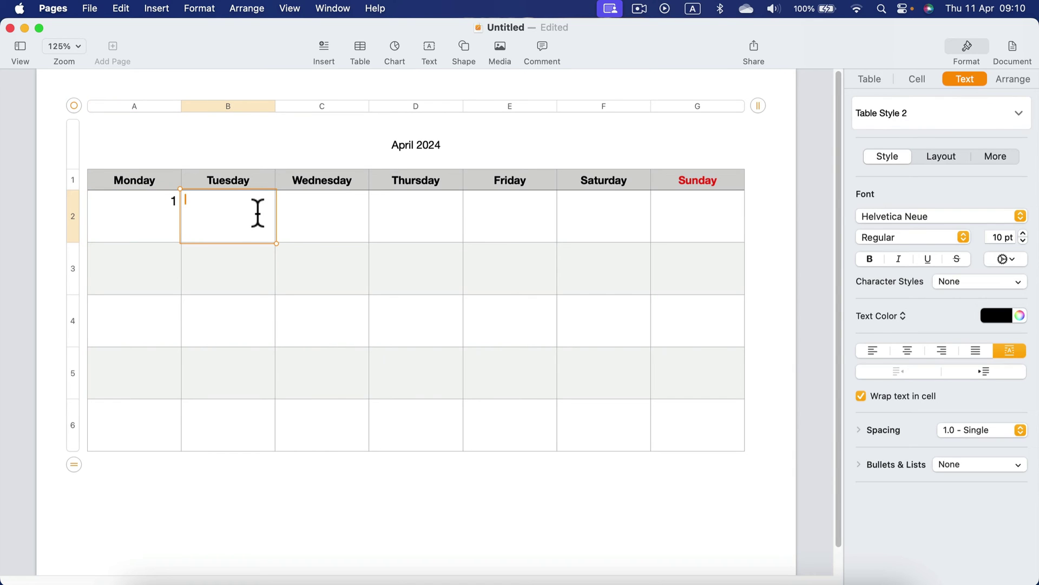
{"action": "type", "text": "2"}
{"action": "left_click", "coordinate": [1022, 234]}
{"action": "left_click", "coordinate": [1023, 233]}
{"action": "left_click", "coordinate": [1023, 234]}
{"action": "left_click", "coordinate": [1022, 233]}
{"action": "left_click", "coordinate": [942, 350]}
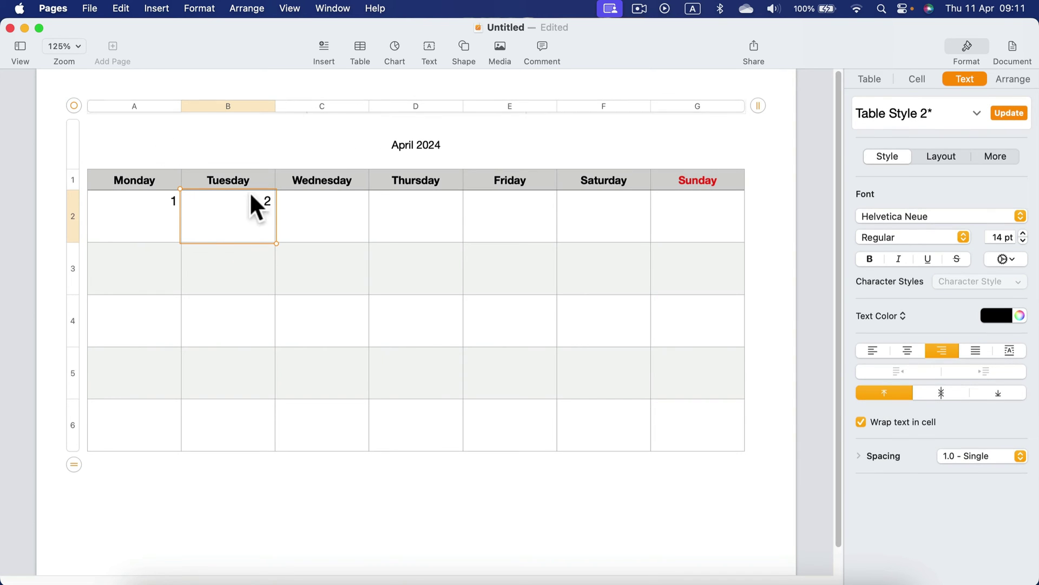
Fill the date sequence across row 2, then pull it back to keep only 1 and 2.
{"action": "left_click", "coordinate": [133, 227]}
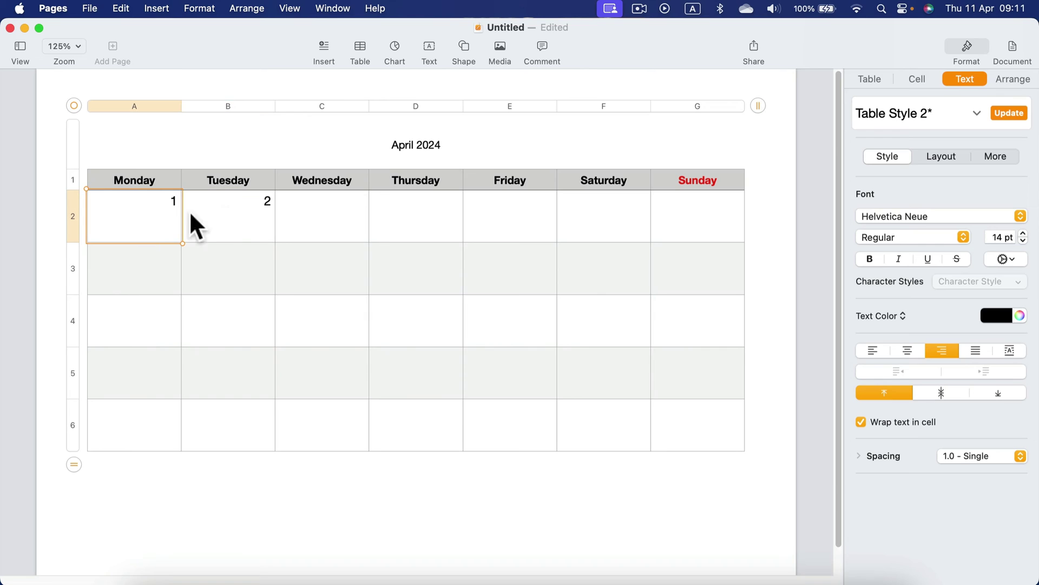
{"action": "left_click", "coordinate": [259, 211], "text": "shift"}
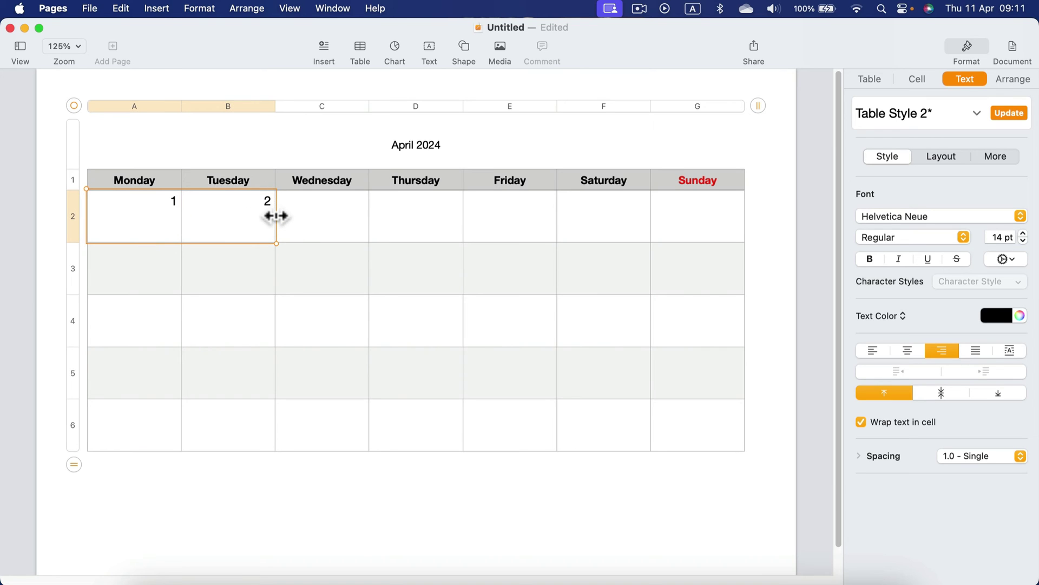
{"action": "left_click_drag", "start_coordinate": [276, 216], "coordinate": [710, 212]}
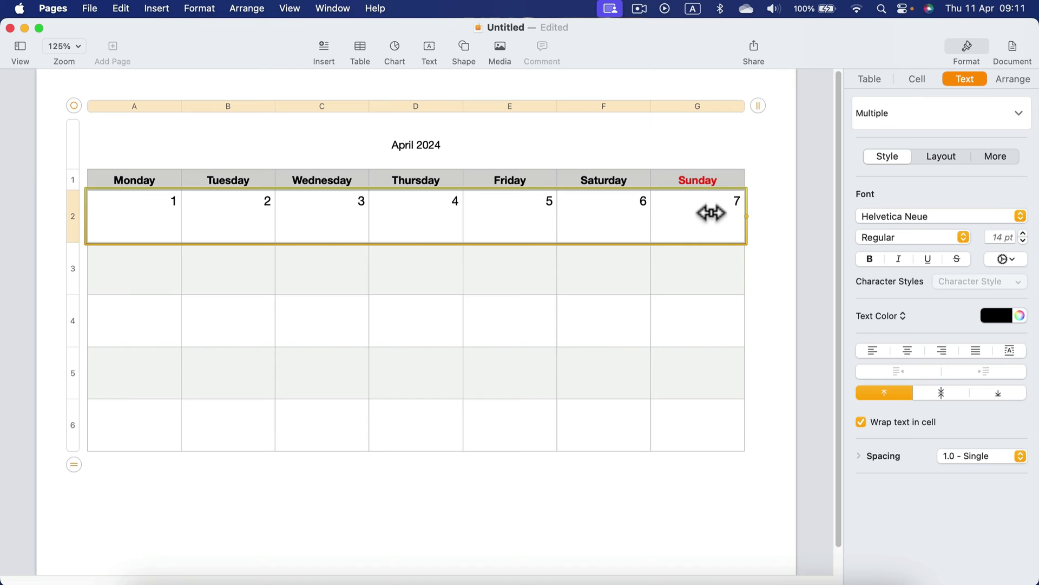
{"action": "left_click_drag", "start_coordinate": [710, 212], "coordinate": [260, 223]}
Enter 8 and 9 in A3 and B3, right-aligned at the first week's font size.
{"action": "left_click", "coordinate": [153, 281]}
{"action": "type", "text": "8"}
{"action": "left_click", "coordinate": [269, 265]}
{"action": "type", "text": "9"}
{"action": "left_click_drag", "start_coordinate": [164, 275], "coordinate": [264, 262]}
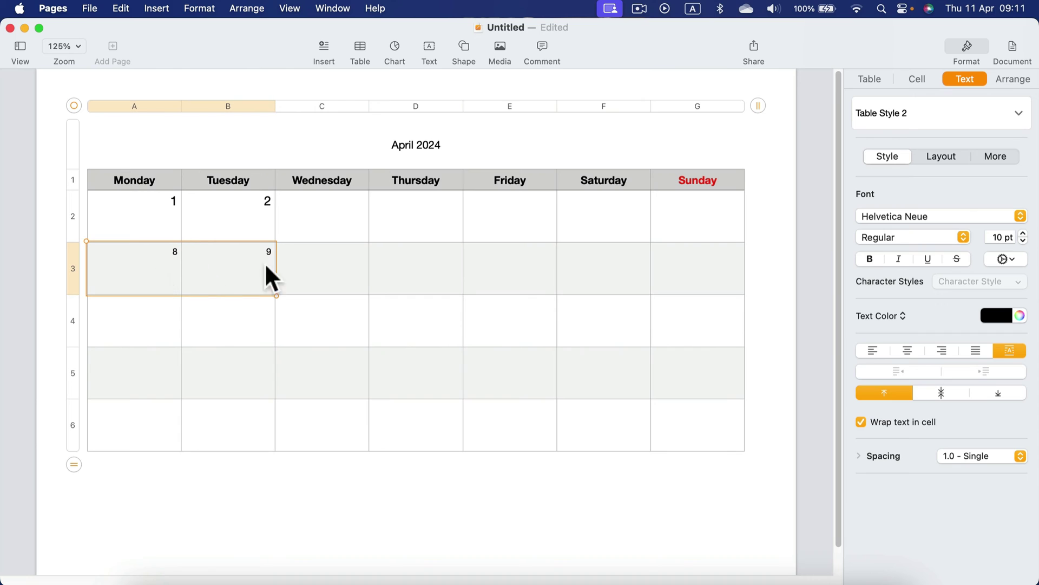
{"action": "left_click", "coordinate": [945, 352]}
{"action": "left_click", "coordinate": [1024, 233]}
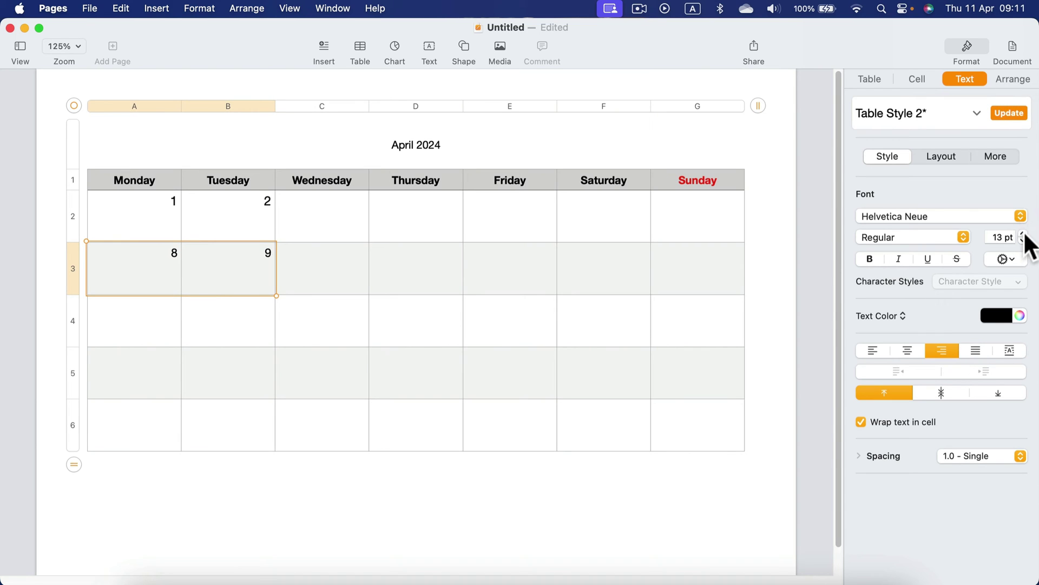
{"action": "left_click", "coordinate": [1024, 240]}
{"action": "left_click", "coordinate": [379, 341]}
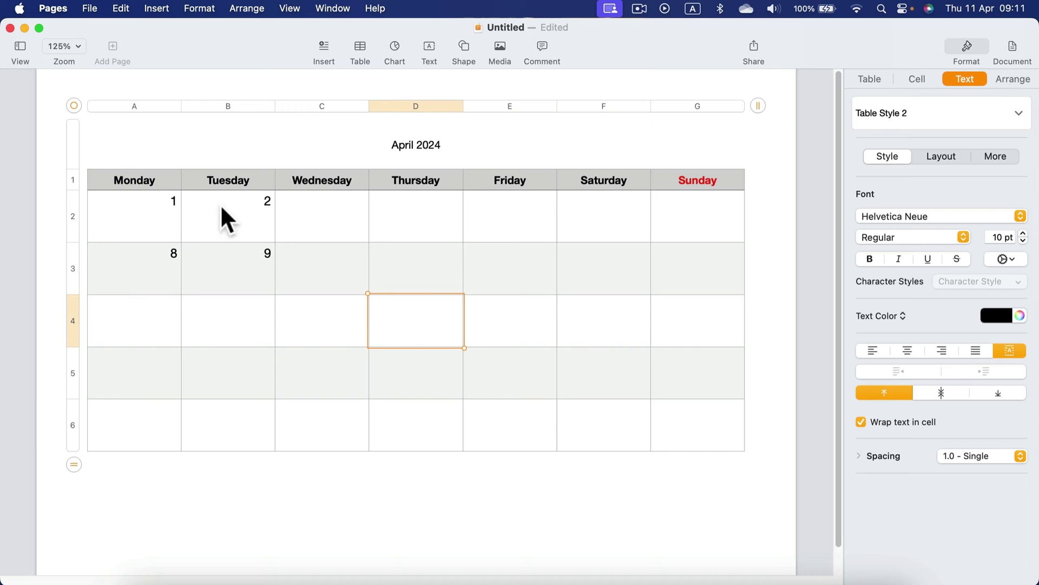
Auto-fill from A2:B3 across and down so dates run 1 through 35.
{"action": "left_click", "coordinate": [132, 220]}
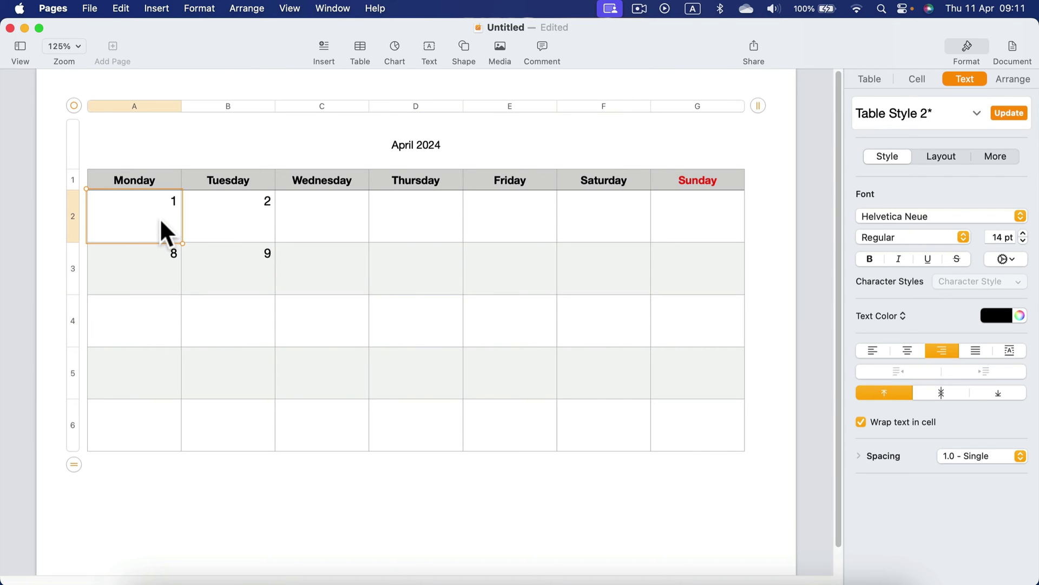
{"action": "left_click_drag", "start_coordinate": [170, 236], "coordinate": [226, 280]}
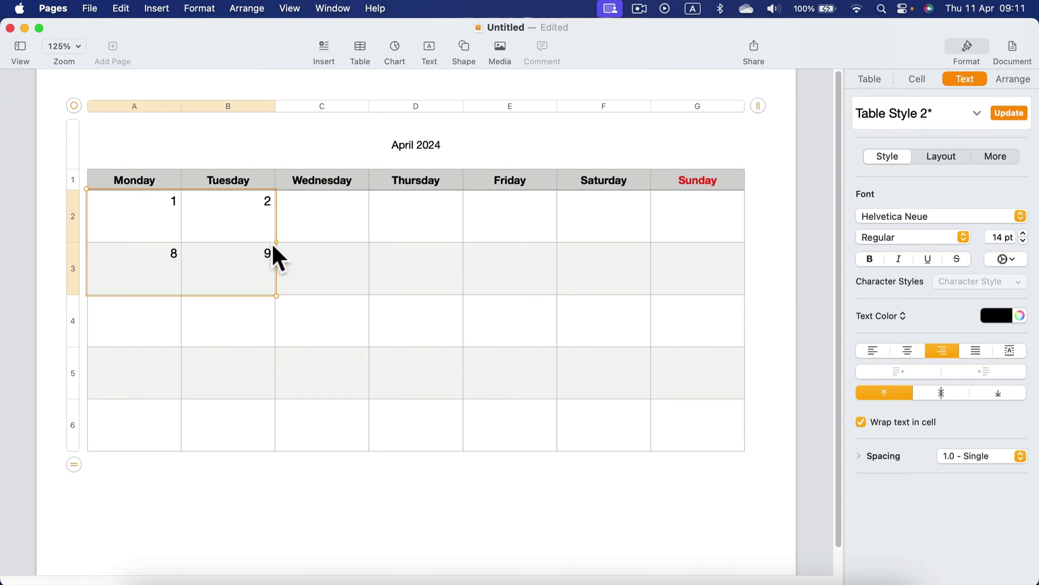
{"action": "left_click_drag", "start_coordinate": [276, 242], "coordinate": [725, 237]}
{"action": "left_click_drag", "start_coordinate": [413, 295], "coordinate": [411, 430]}
Clear the surplus dates 31 to 35 from the last week row so the month ends on 30.
{"action": "left_click", "coordinate": [441, 474]}
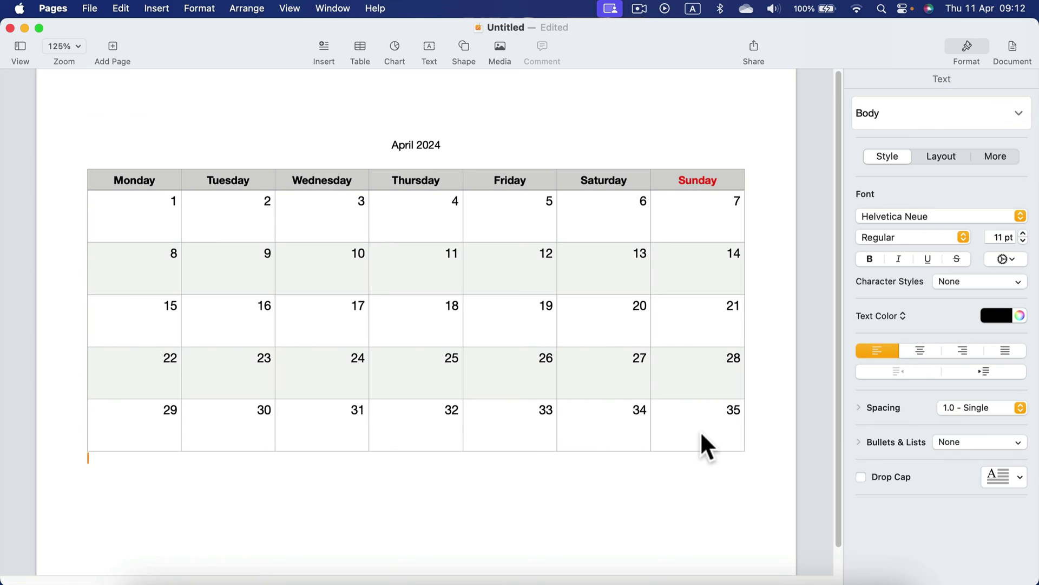
{"action": "left_click", "coordinate": [702, 428]}
{"action": "left_click", "coordinate": [706, 414]}
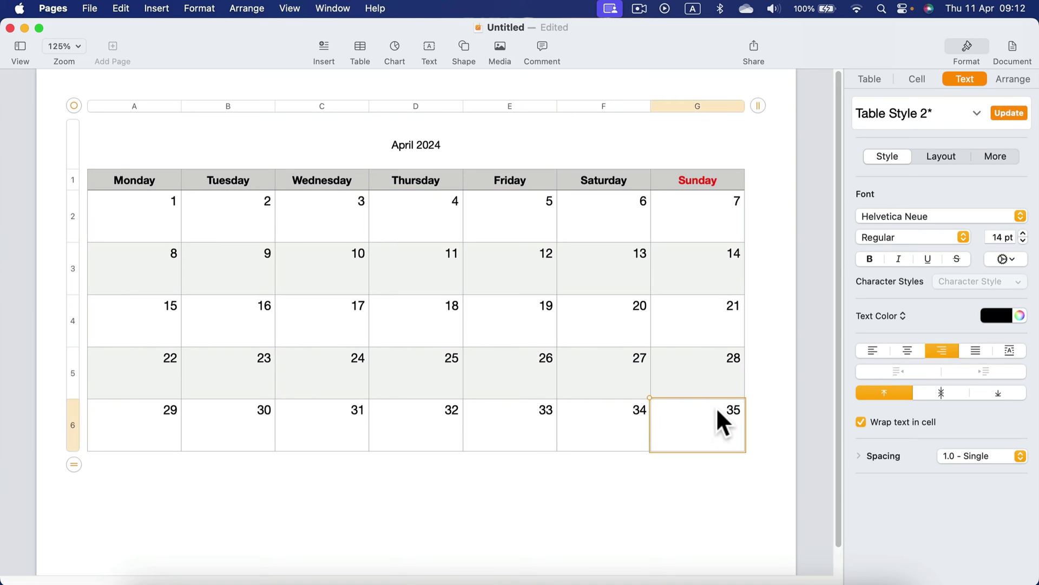
{"action": "key", "text": "Delete"}
{"action": "left_click", "coordinate": [615, 410]}
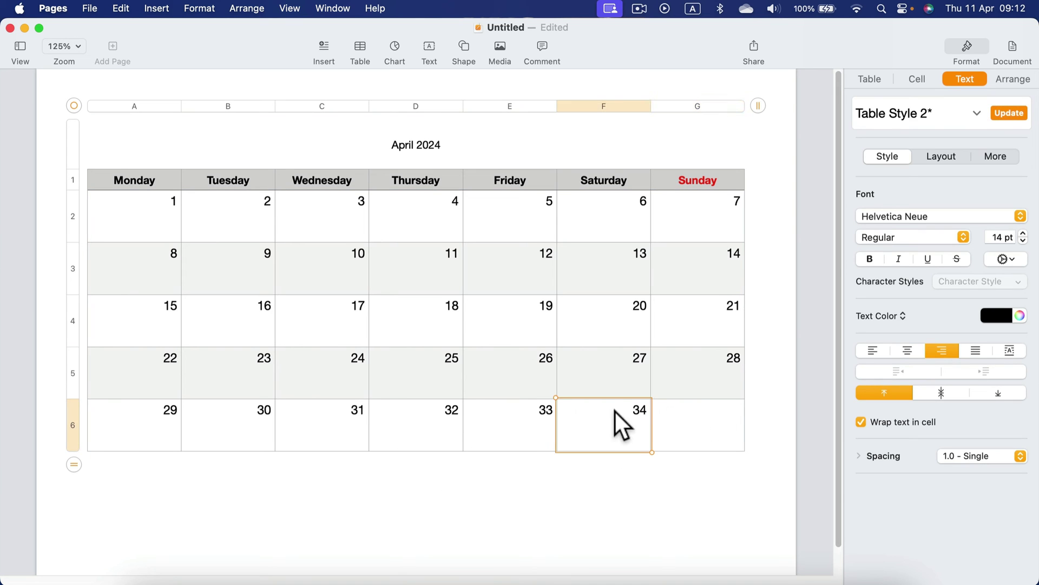
{"action": "left_click", "coordinate": [525, 412]}
{"action": "key", "text": "Delete"}
{"action": "left_click", "coordinate": [421, 434]}
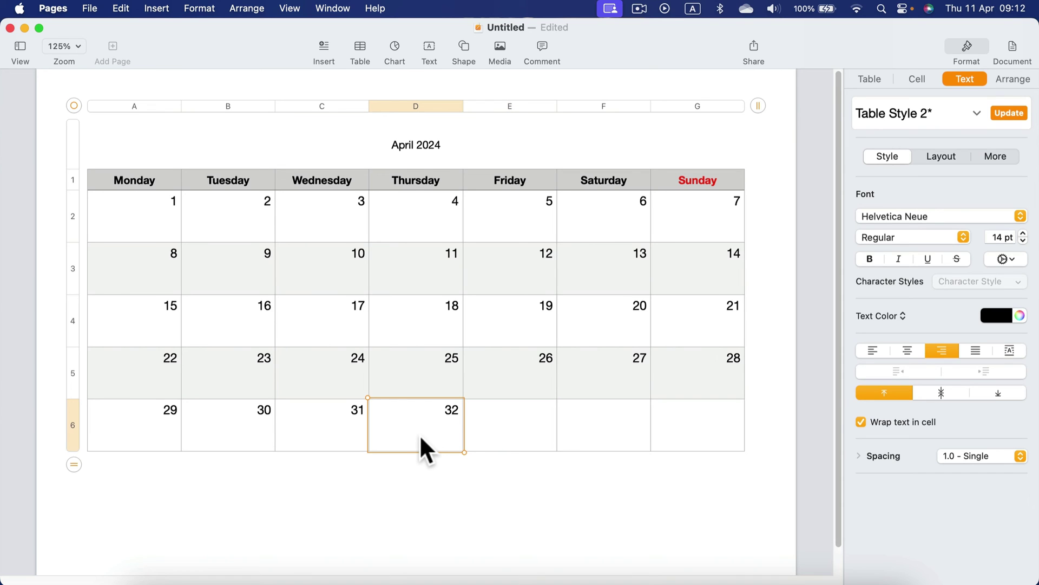
{"action": "key", "text": "Delete"}
{"action": "left_click", "coordinate": [440, 324]}
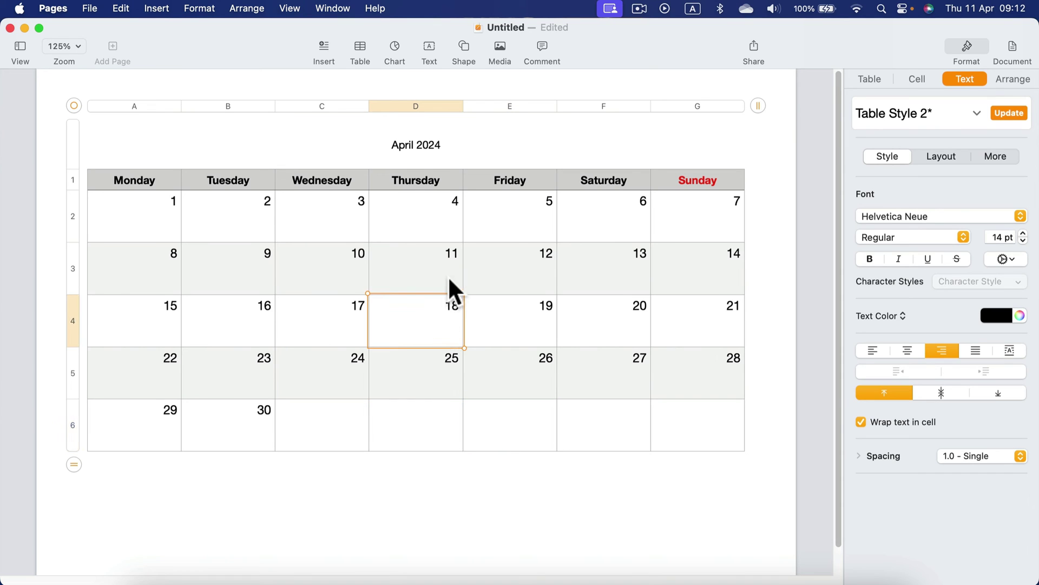
{"action": "left_click", "coordinate": [592, 508]}
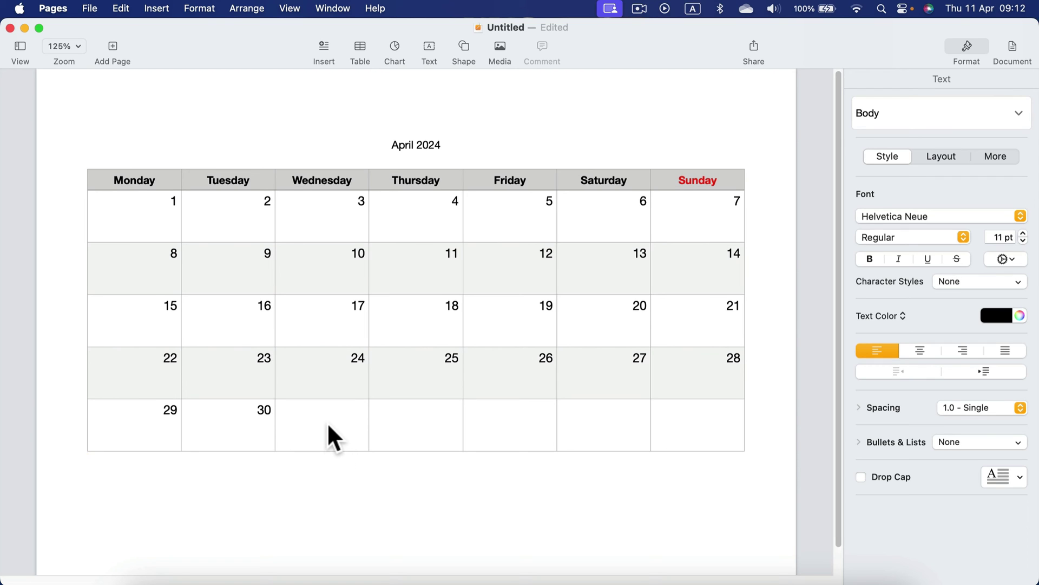
Change the calendar title from April 2024 to May 2024.
{"action": "left_click", "coordinate": [407, 139]}
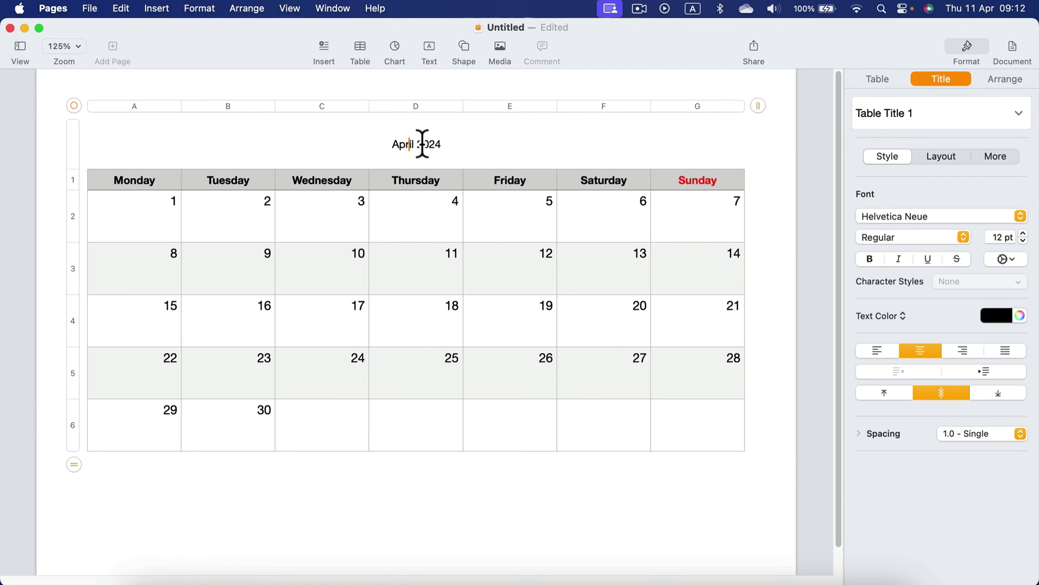
{"action": "left_click_drag", "start_coordinate": [414, 144], "coordinate": [368, 142]}
{"action": "type", "text": "May"}
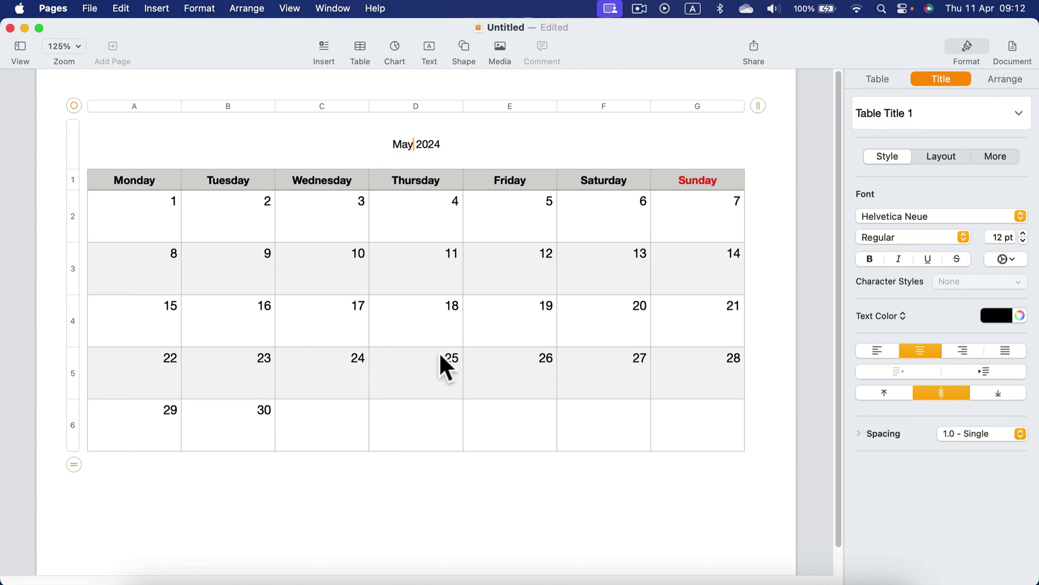
Clear Monday and Tuesday, then fill the first week with 1 on Wednesday through Sunday 5.
{"action": "left_click", "coordinate": [149, 212]}
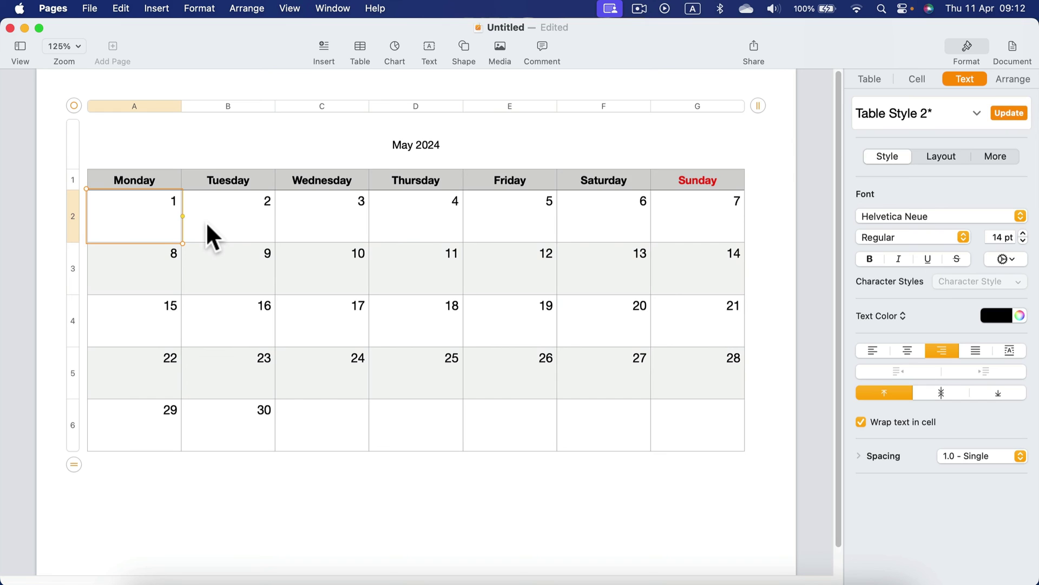
{"action": "key", "text": "BackSpace"}
{"action": "left_click", "coordinate": [252, 218]}
{"action": "key", "text": "BackSpace"}
{"action": "left_click", "coordinate": [321, 210]}
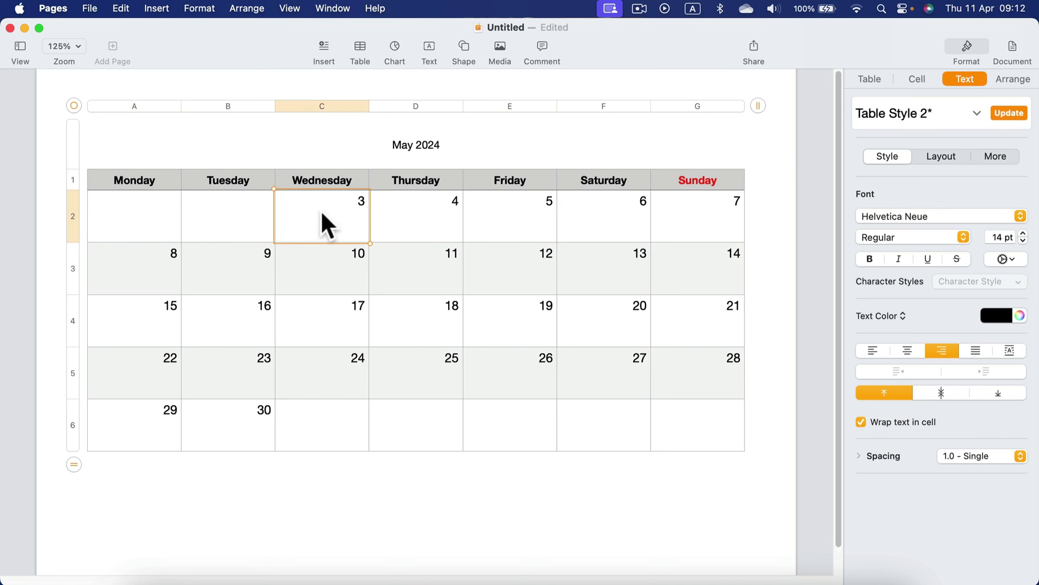
{"action": "type", "text": "1"}
{"action": "left_click", "coordinate": [440, 227]}
{"action": "type", "text": "2"}
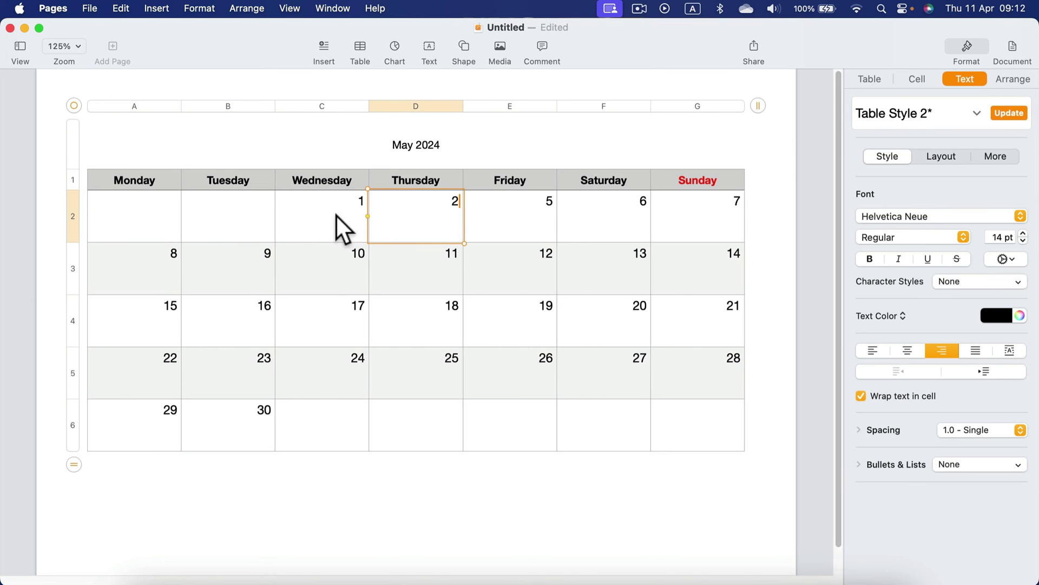
{"action": "left_click", "coordinate": [335, 214], "text": "shift"}
{"action": "left_click_drag", "start_coordinate": [464, 216], "coordinate": [730, 212]}
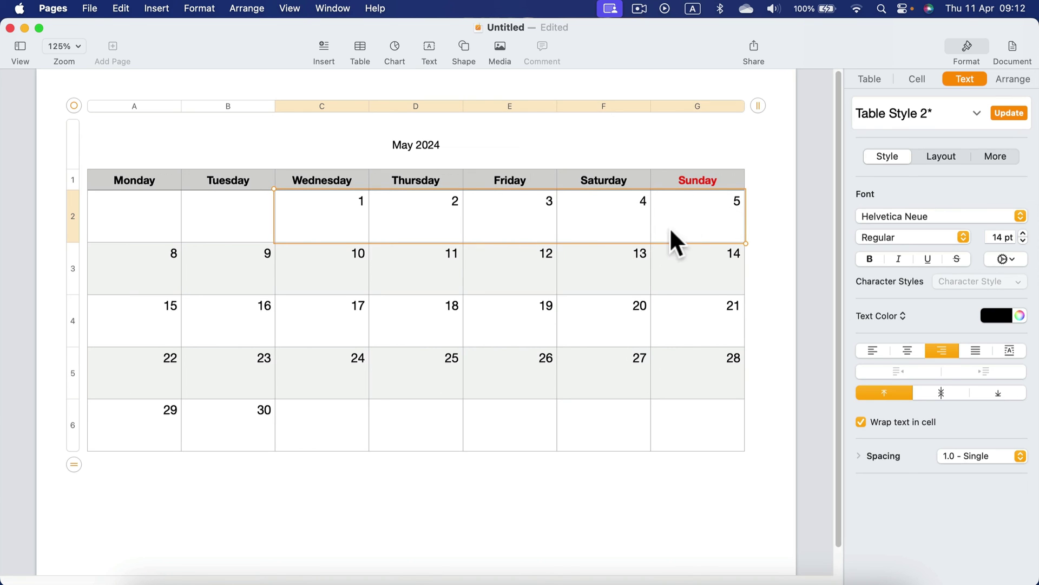
Enter 6 and 7 and autofill the second week through 12.
{"action": "left_click", "coordinate": [132, 270]}
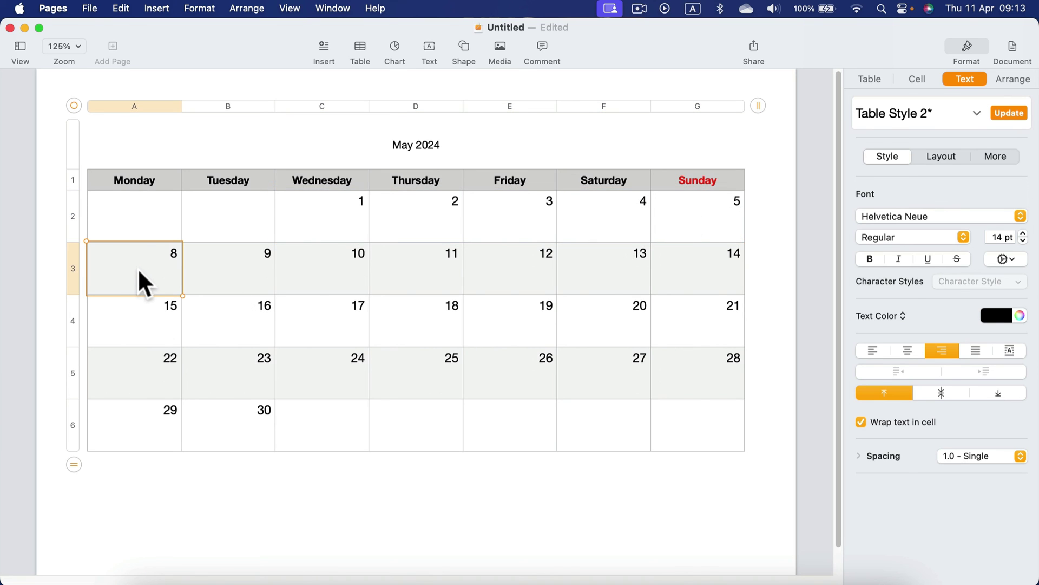
{"action": "type", "text": "6"}
{"action": "left_click", "coordinate": [258, 252]}
{"action": "type", "text": "7"}
{"action": "left_click", "coordinate": [341, 267]}
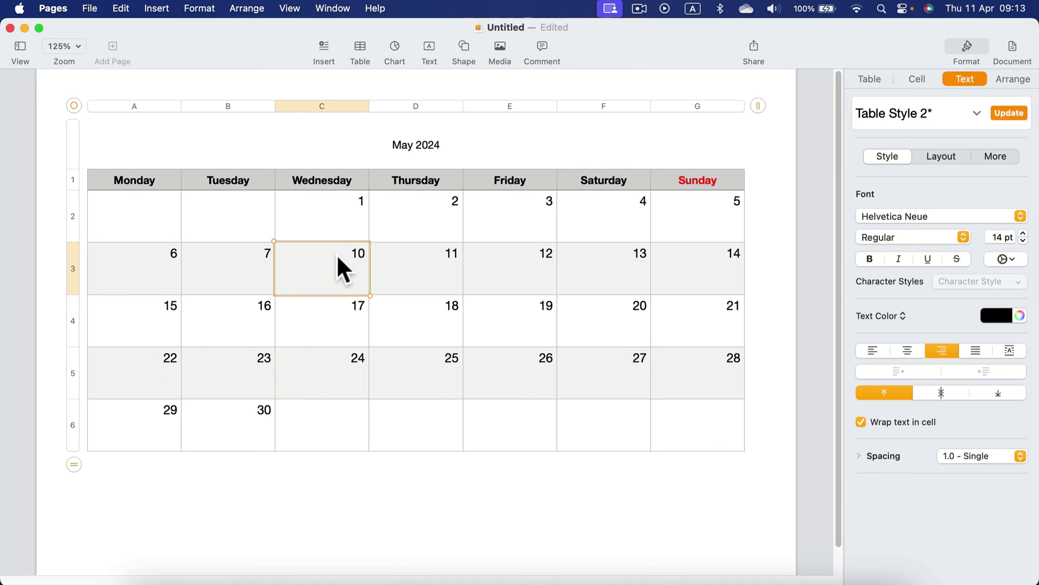
{"action": "left_click_drag", "start_coordinate": [167, 261], "coordinate": [736, 260]}
Enter 13 and 14 and autofill the third week through 19.
{"action": "left_click", "coordinate": [170, 323]}
{"action": "type", "text": "13"}
{"action": "left_click", "coordinate": [234, 322]}
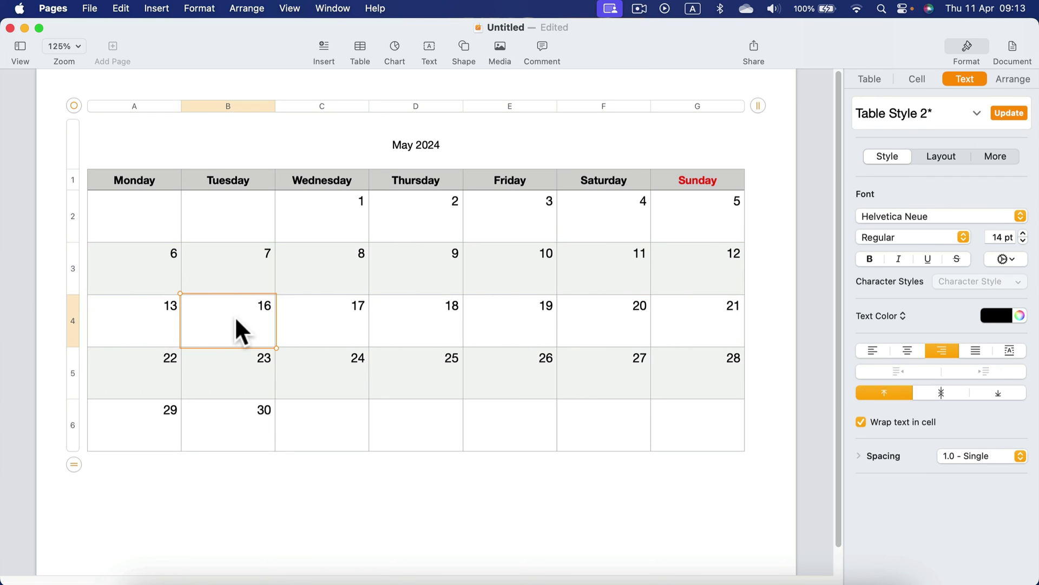
{"action": "type", "text": "14"}
{"action": "left_click_drag", "start_coordinate": [146, 324], "coordinate": [695, 337]}
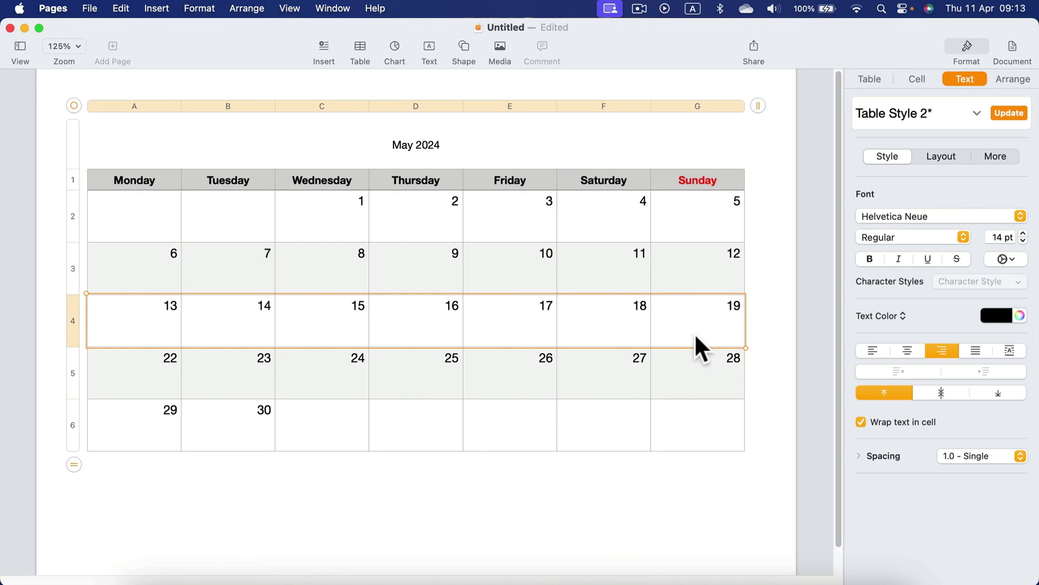
Enter 20 and 21 and autofill the fourth week through 26.
{"action": "left_click", "coordinate": [141, 368]}
{"action": "type", "text": "2"}
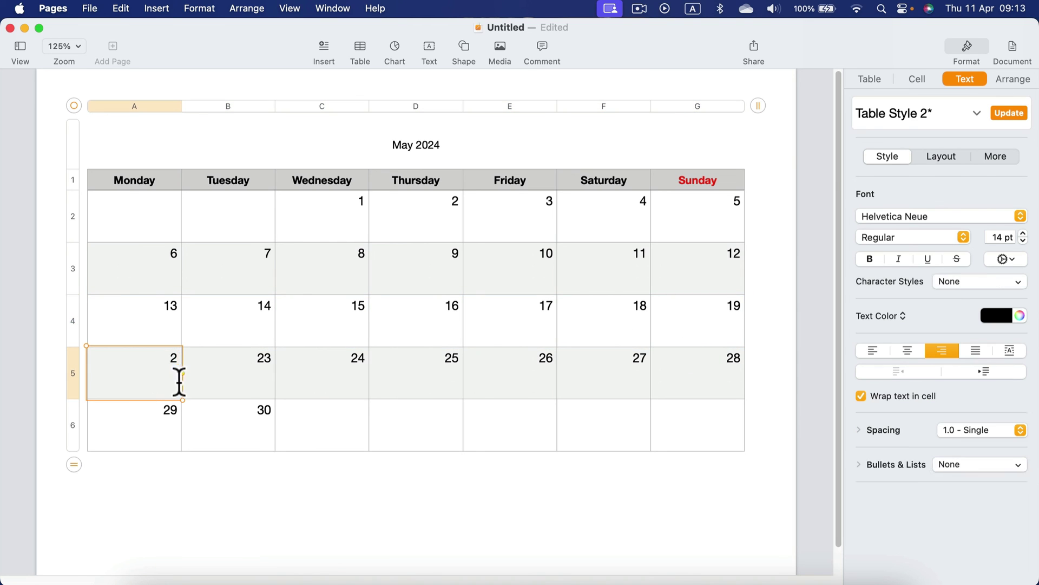
{"action": "type", "text": "0"}
{"action": "key", "text": "Tab"}
{"action": "type", "text": "21"}
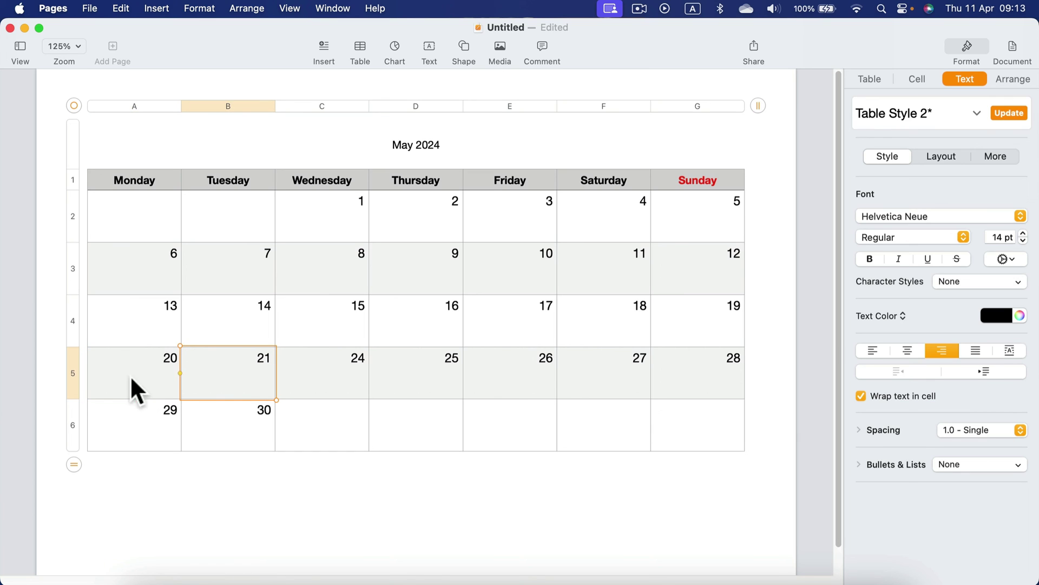
{"action": "left_click", "coordinate": [173, 378], "text": "shift"}
{"action": "left_click_drag", "start_coordinate": [277, 374], "coordinate": [695, 374]}
Fill the last week from 27 to Friday 31, checking against the real May 2024 calendar.
{"action": "left_click", "coordinate": [160, 423]}
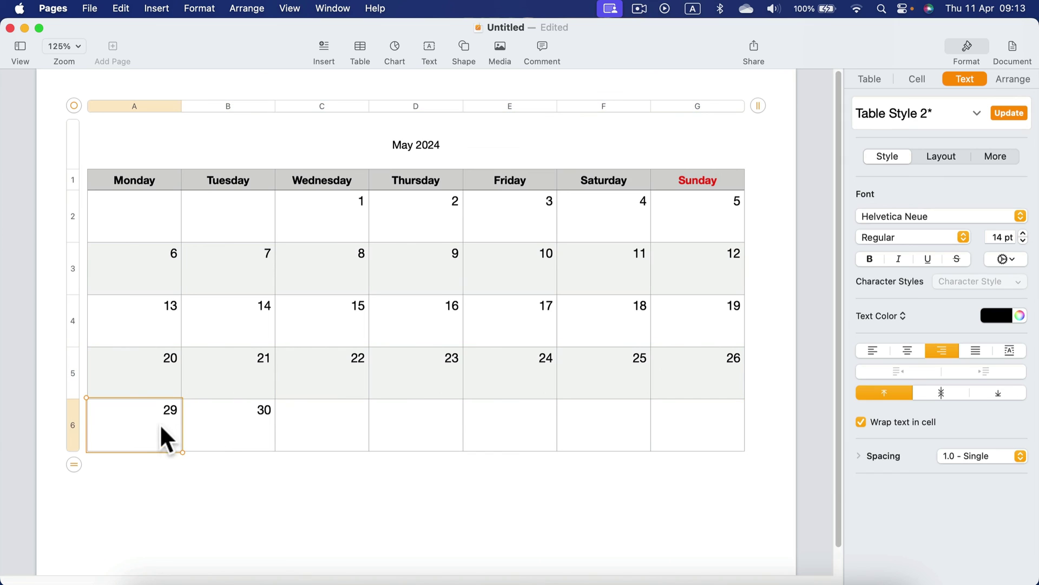
{"action": "type", "text": "27"}
{"action": "left_click", "coordinate": [223, 422]}
{"action": "type", "text": "28"}
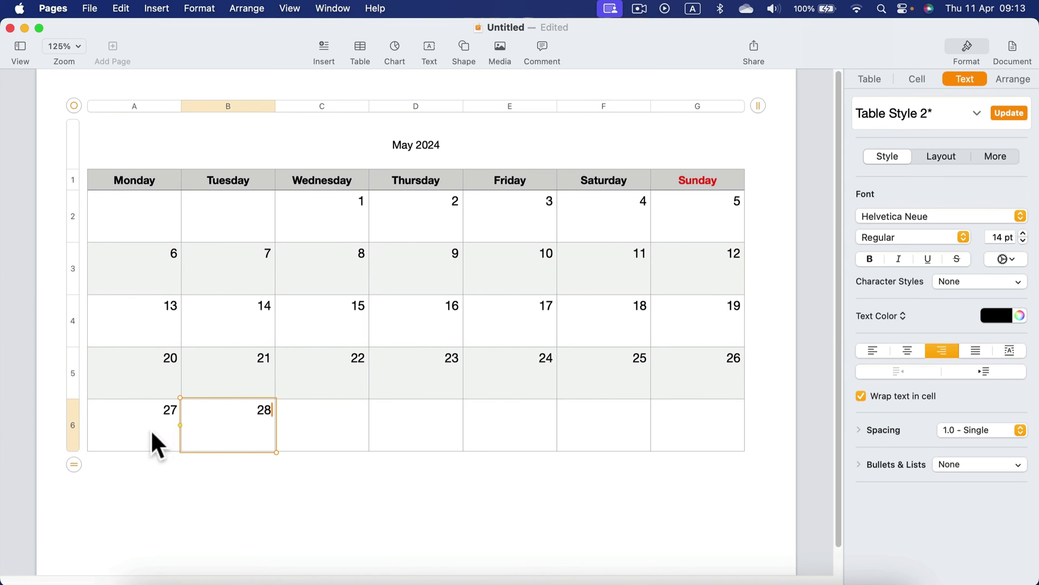
{"action": "left_click_drag", "start_coordinate": [150, 429], "coordinate": [548, 427]}
{"action": "left_click", "coordinate": [302, 579]}
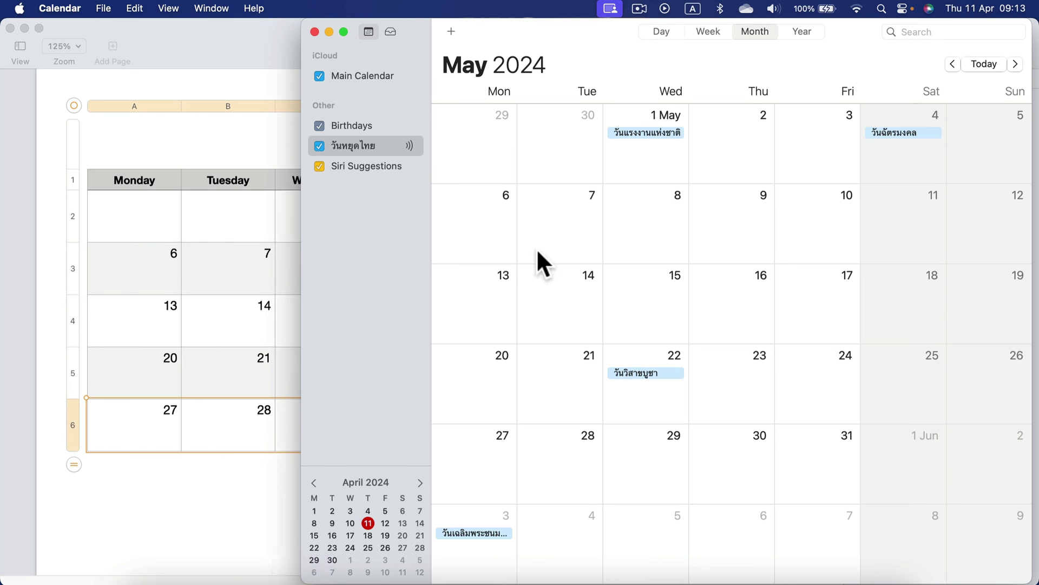
{"action": "key", "text": "super+q"}
{"action": "left_click", "coordinate": [628, 492]}
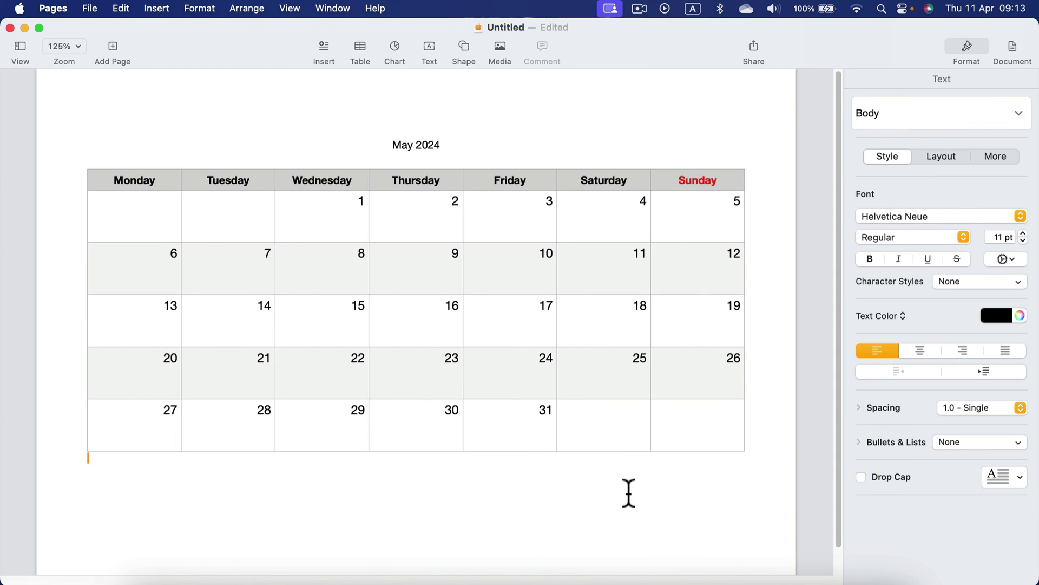